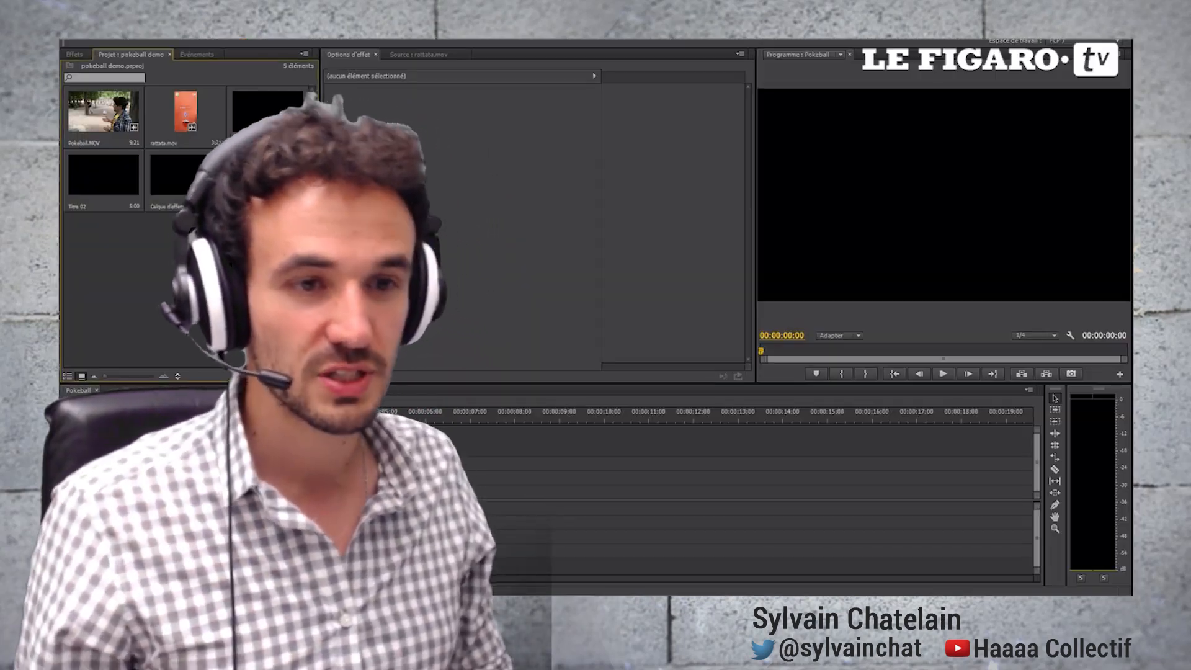
Delete the leftover title and adjustment layer from the project, keeping Pokeball.MOV, rattata.mov and the Pokeball sequence
{"action": "key", "text": "Delete"}
{"action": "left_click", "coordinate": [255, 113]}
{"action": "left_click", "coordinate": [103, 182]}
{"action": "key", "text": "Delete"}
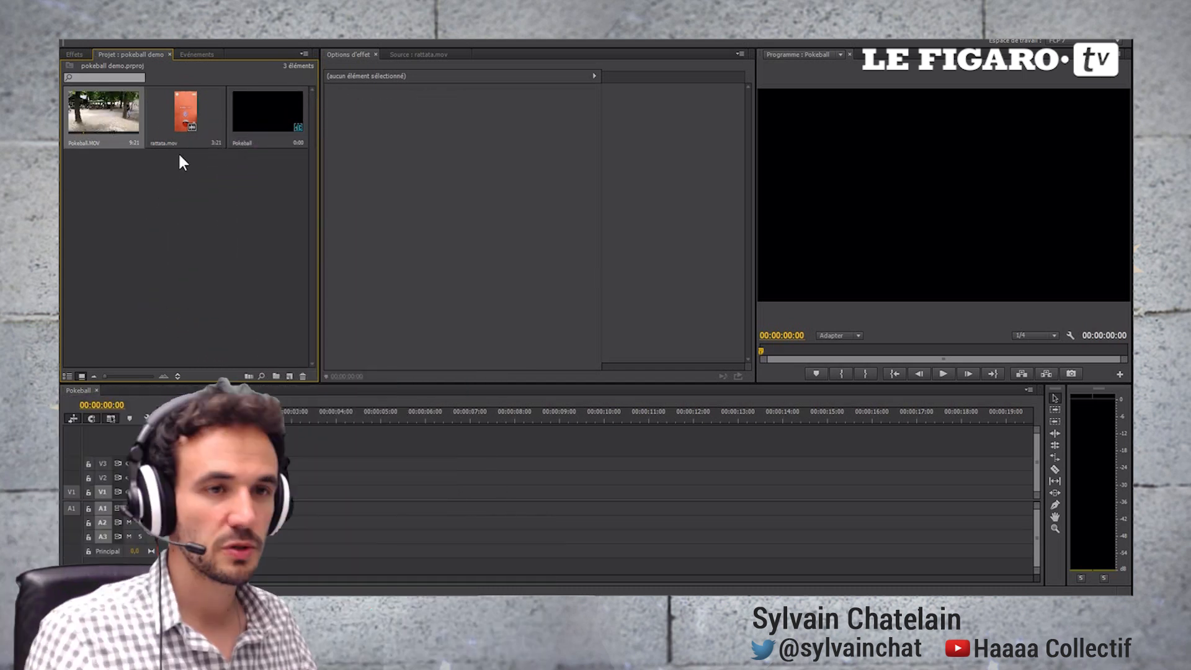
Preview the source clips Pokeball.MOV and rattata.mov by scrubbing and playing them
{"action": "double_click", "coordinate": [105, 118]}
{"action": "left_click_drag", "start_coordinate": [337, 350], "coordinate": [492, 351]}
{"action": "left_click", "coordinate": [324, 350]}
{"action": "key", "text": "space"}
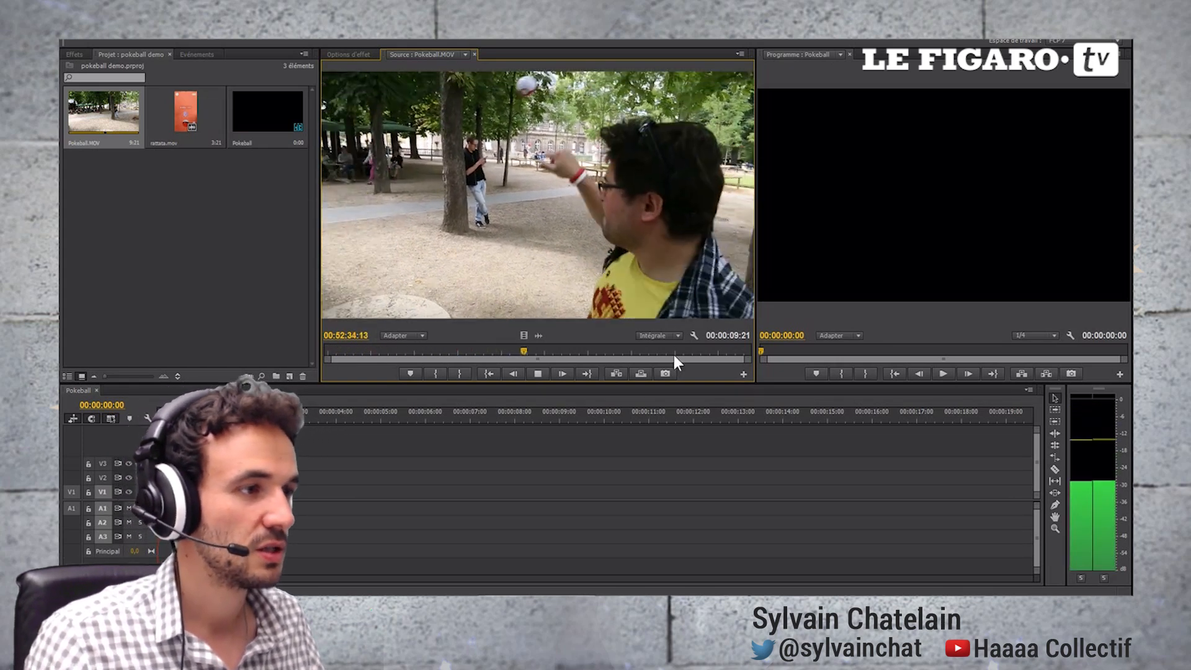
{"action": "double_click", "coordinate": [186, 112]}
{"action": "left_click_drag", "start_coordinate": [347, 351], "coordinate": [392, 352]}
{"action": "key", "text": "space"}
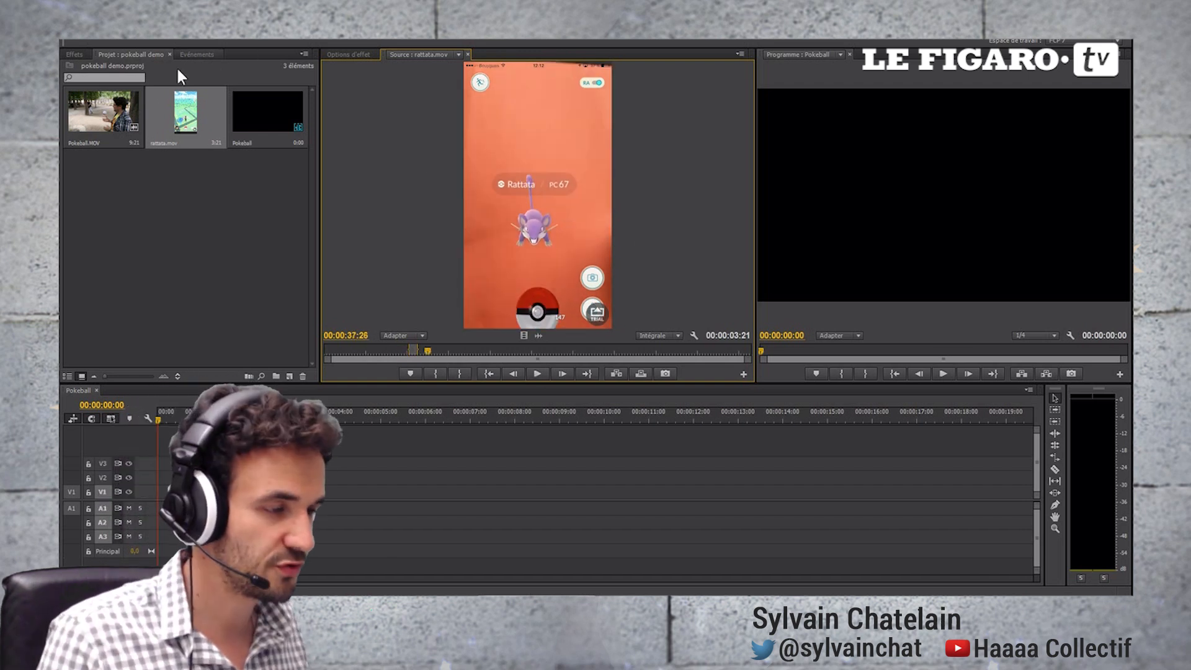
Place Pokeball.MOV at the start of track V1 and rattata.mov on V2 so that both clips end together
{"action": "left_click_drag", "start_coordinate": [103, 113], "coordinate": [163, 491]}
{"action": "left_click_drag", "start_coordinate": [186, 419], "coordinate": [431, 418]}
{"action": "left_click_drag", "start_coordinate": [546, 278], "coordinate": [447, 479]}
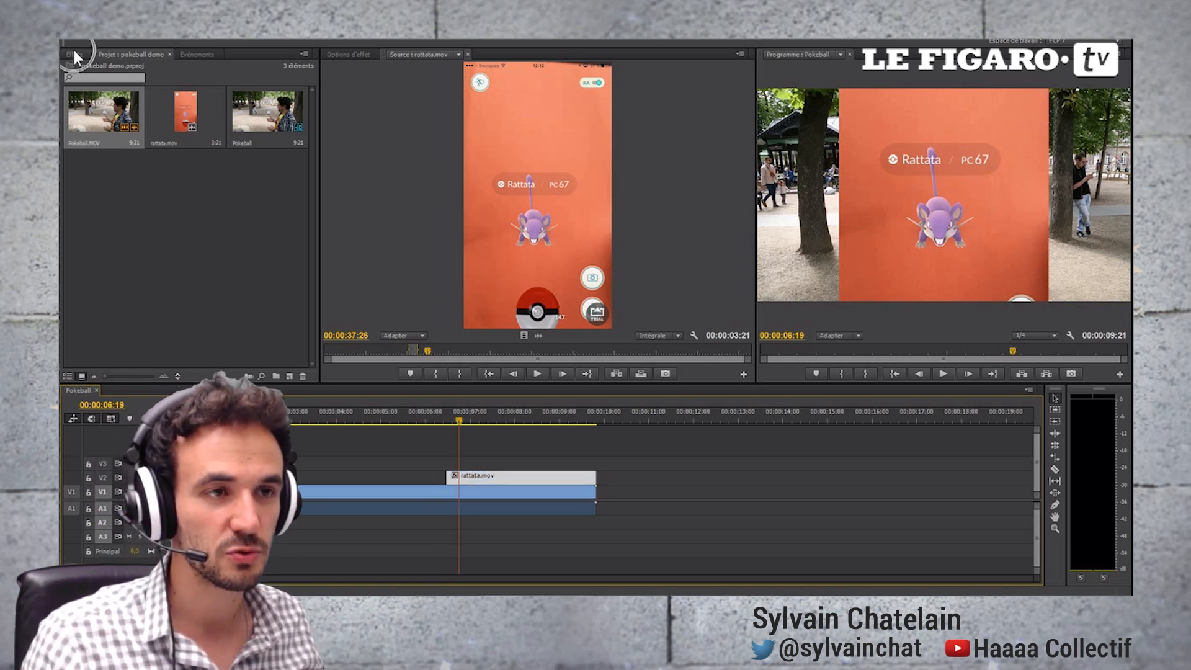
Find the UltraKey effect with "key", apply it to rattata.mov to key out the orange background, and play the result
{"action": "left_click", "coordinate": [75, 53]}
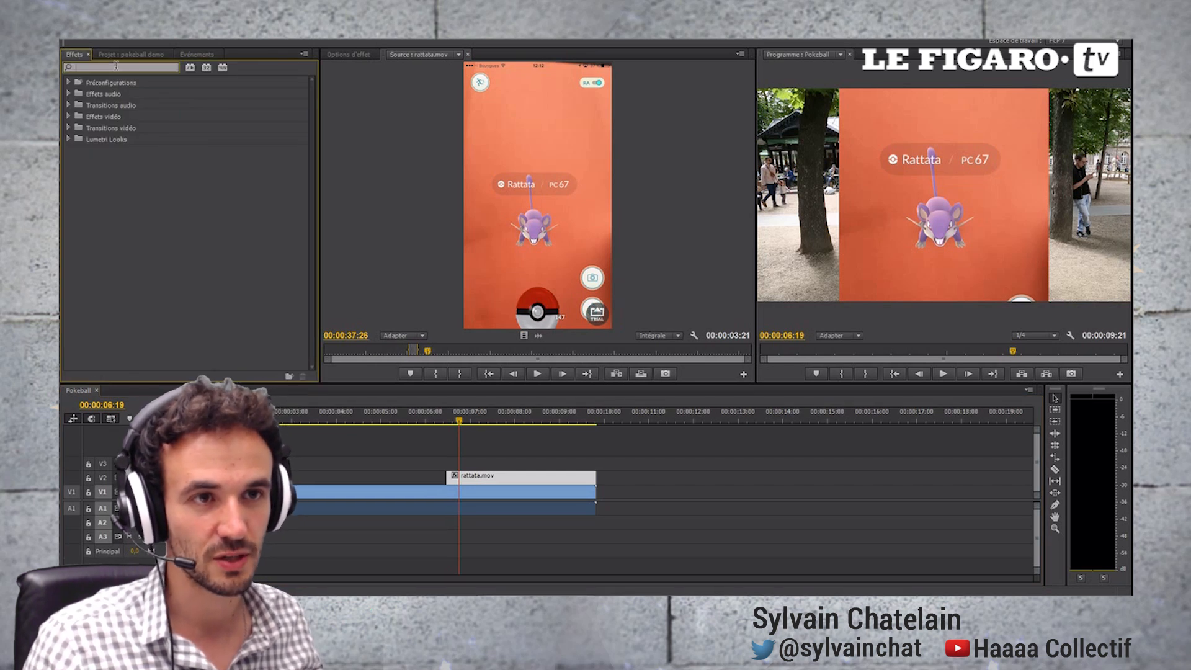
{"action": "type", "text": "key"}
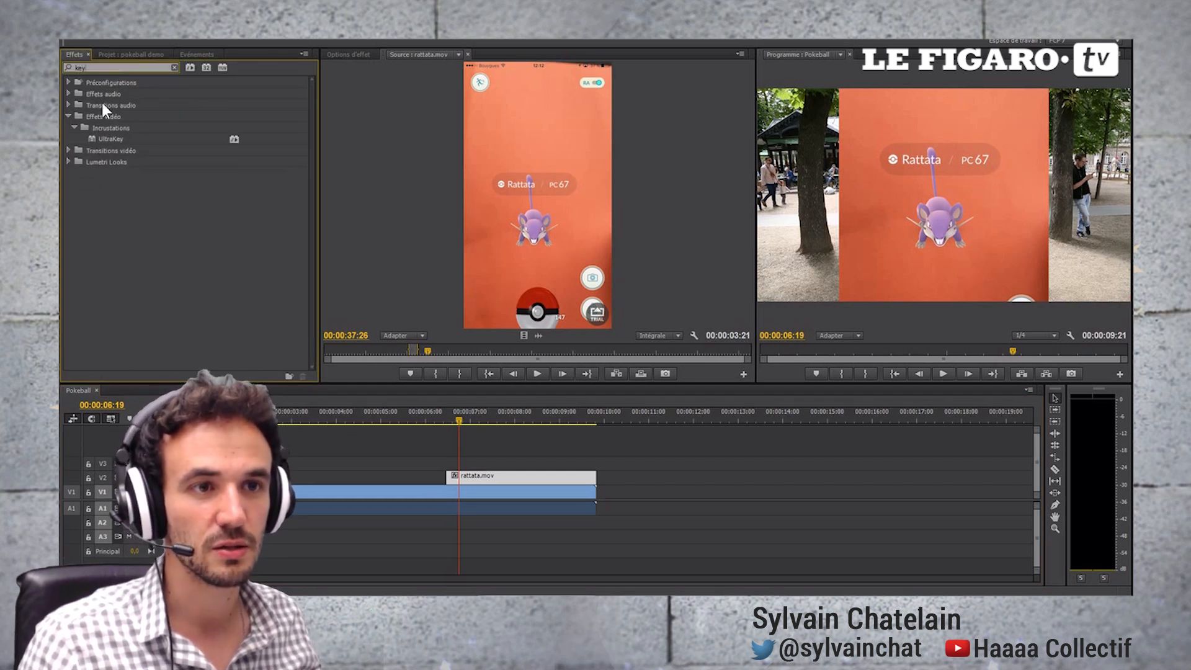
{"action": "left_click_drag", "start_coordinate": [95, 139], "coordinate": [460, 477]}
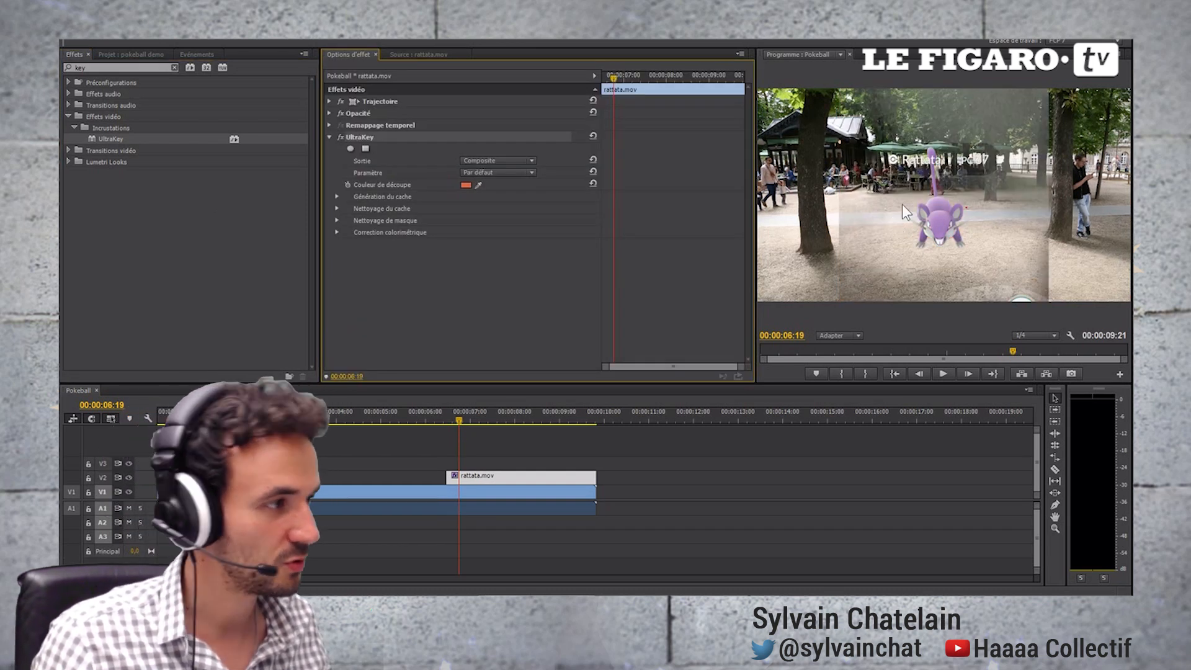
{"action": "key", "text": "space"}
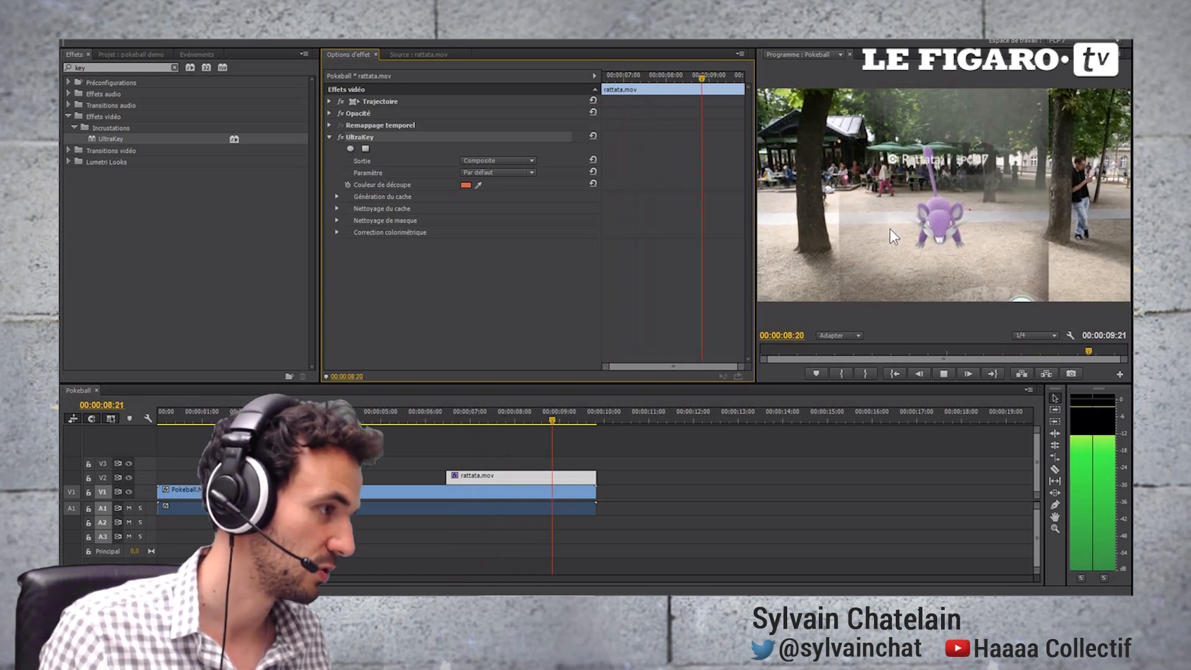
{"action": "key", "text": "space"}
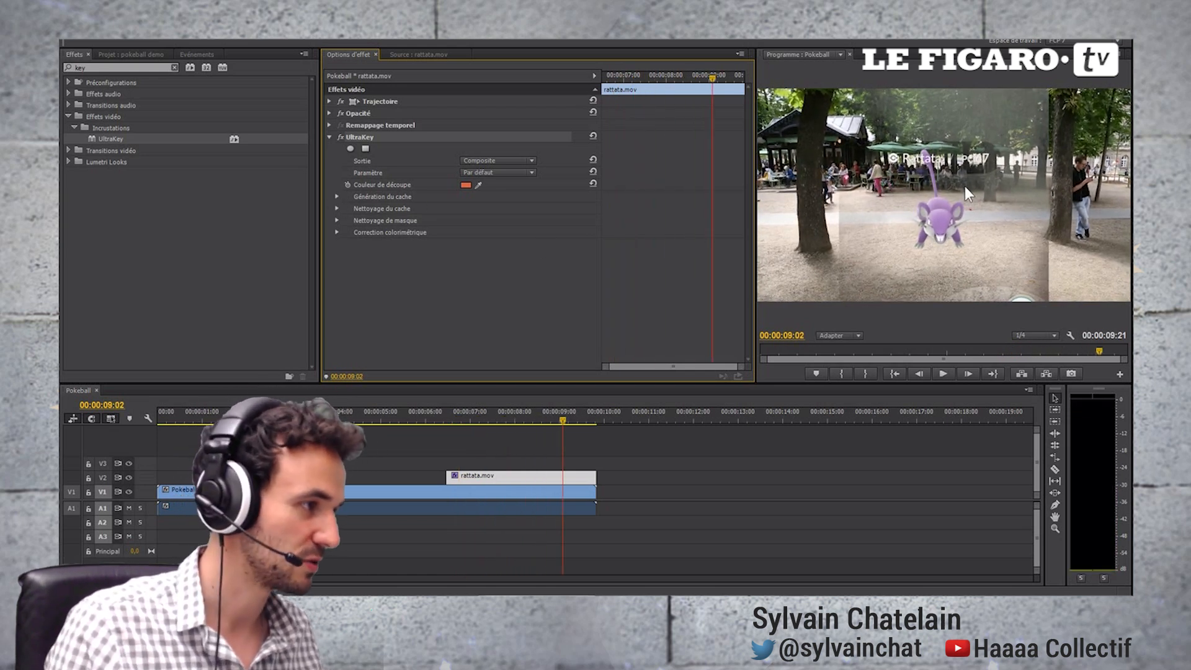
Set UltraKey's Transparence to 45 and its matte cleanup Contraste to 100 on rattata.mov
{"action": "left_click", "coordinate": [336, 197]}
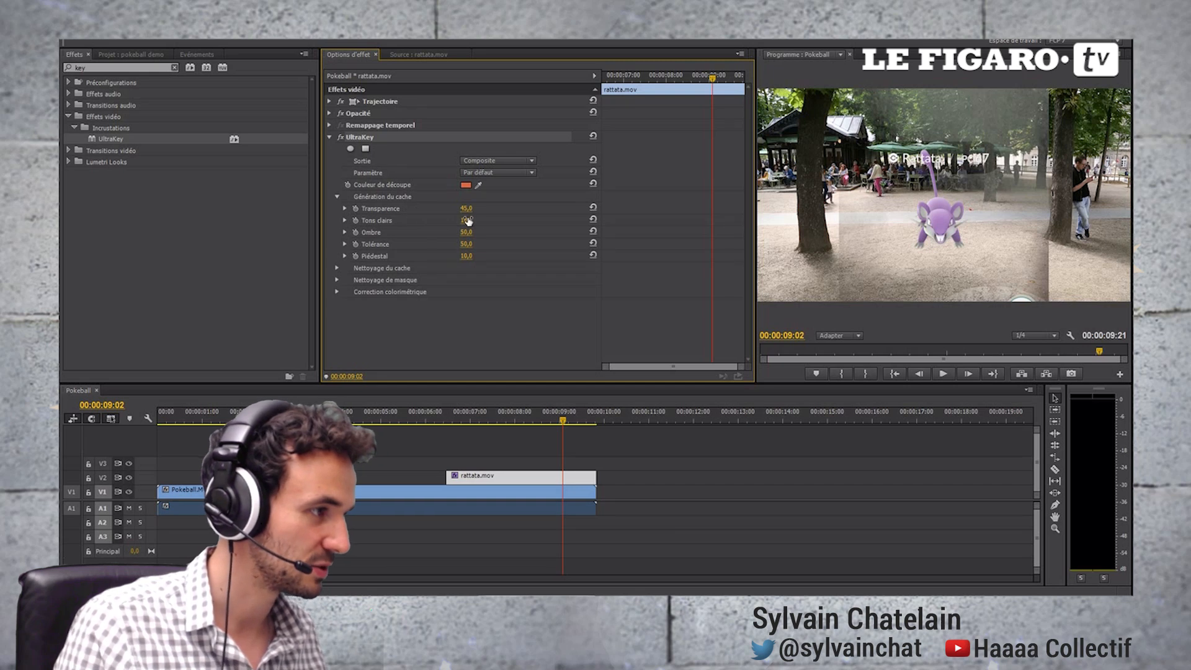
{"action": "left_click_drag", "start_coordinate": [464, 210], "coordinate": [494, 211]}
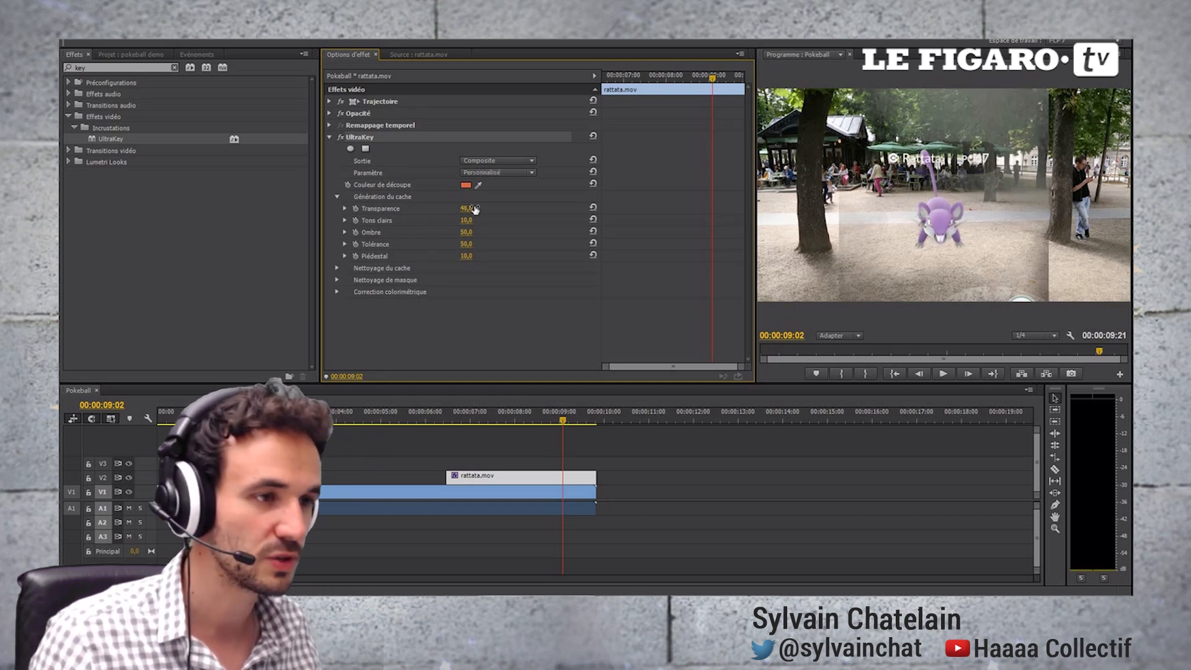
{"action": "left_click", "coordinate": [337, 268]}
{"action": "left_click_drag", "start_coordinate": [464, 303], "coordinate": [522, 303]}
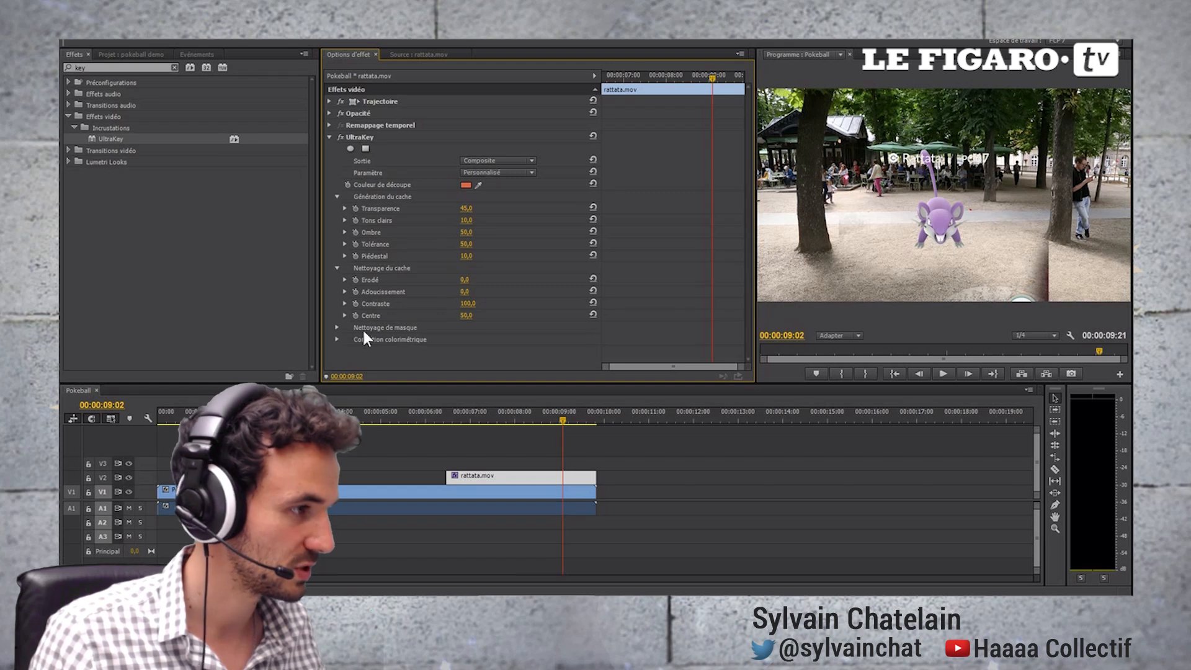
Set UltraKey's Ombre to 20 and Luminance to 50 on rattata.mov, and play back the keyed clip
{"action": "left_click", "coordinate": [338, 327]}
{"action": "scroll", "coordinate": [471, 323], "scroll_direction": "down", "scroll_amount": 2}
{"action": "scroll", "coordinate": [449, 345], "scroll_direction": "down", "scroll_amount": 1}
{"action": "left_click_drag", "start_coordinate": [466, 340], "coordinate": [440, 339]}
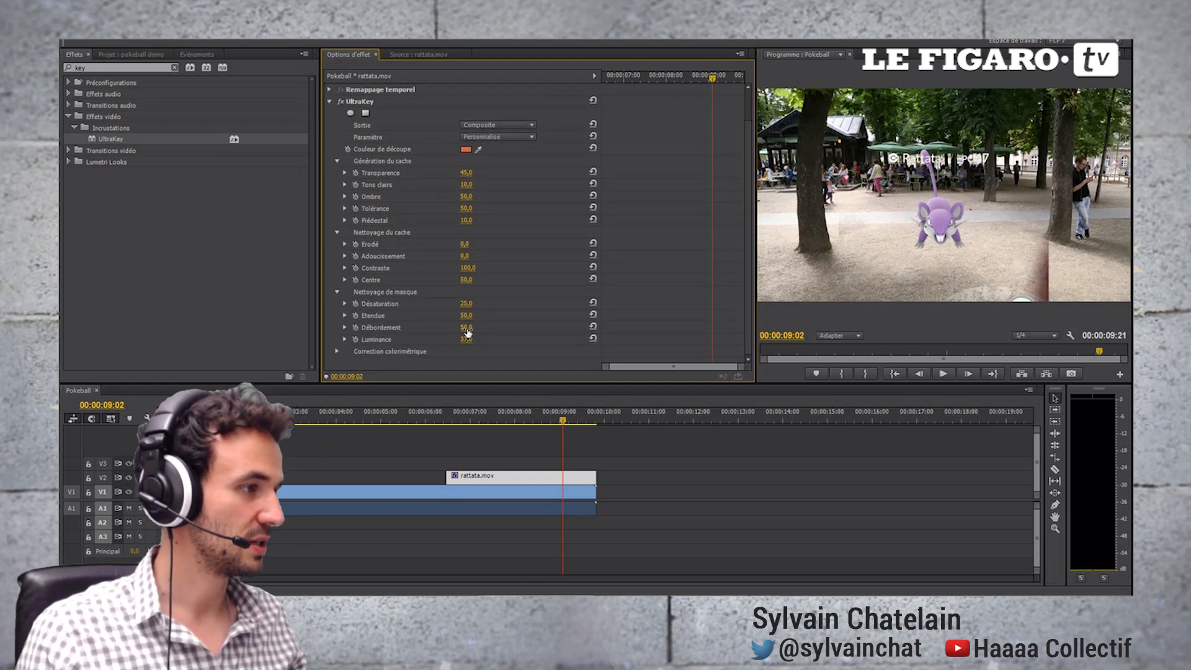
{"action": "left_click", "coordinate": [481, 413]}
{"action": "key", "text": "space"}
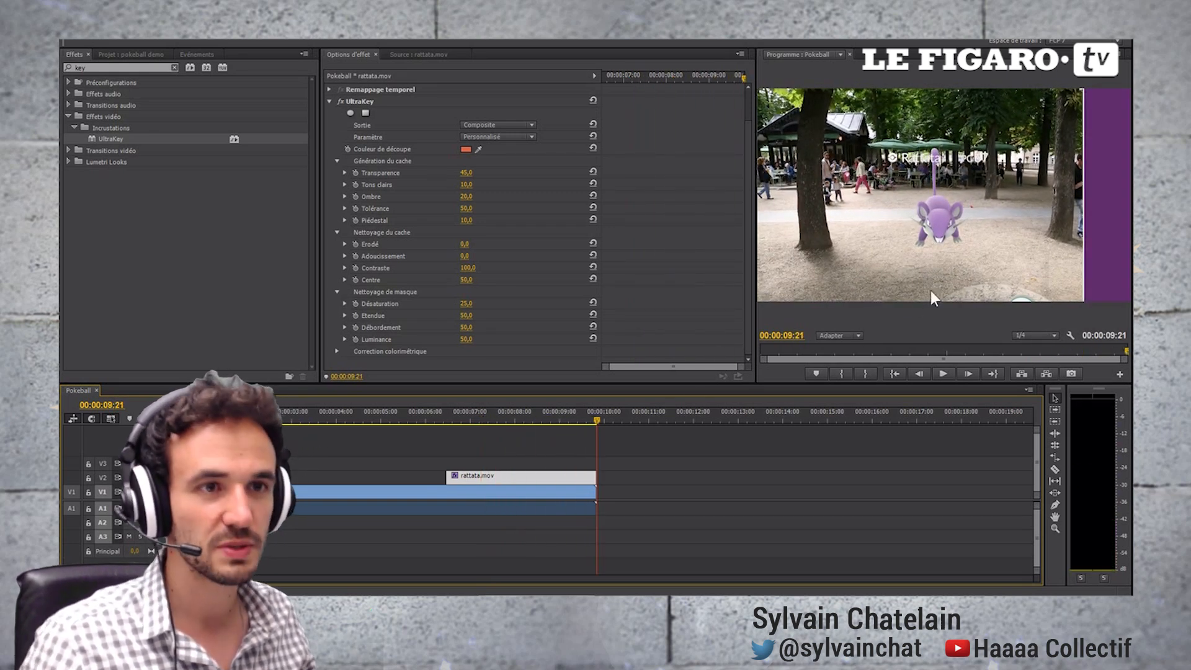
Apply the Recadrage effect to rattata.mov, crop all four sides around the creature with Haut 34 % and Bas 31 %, and play it
{"action": "left_click", "coordinate": [502, 420]}
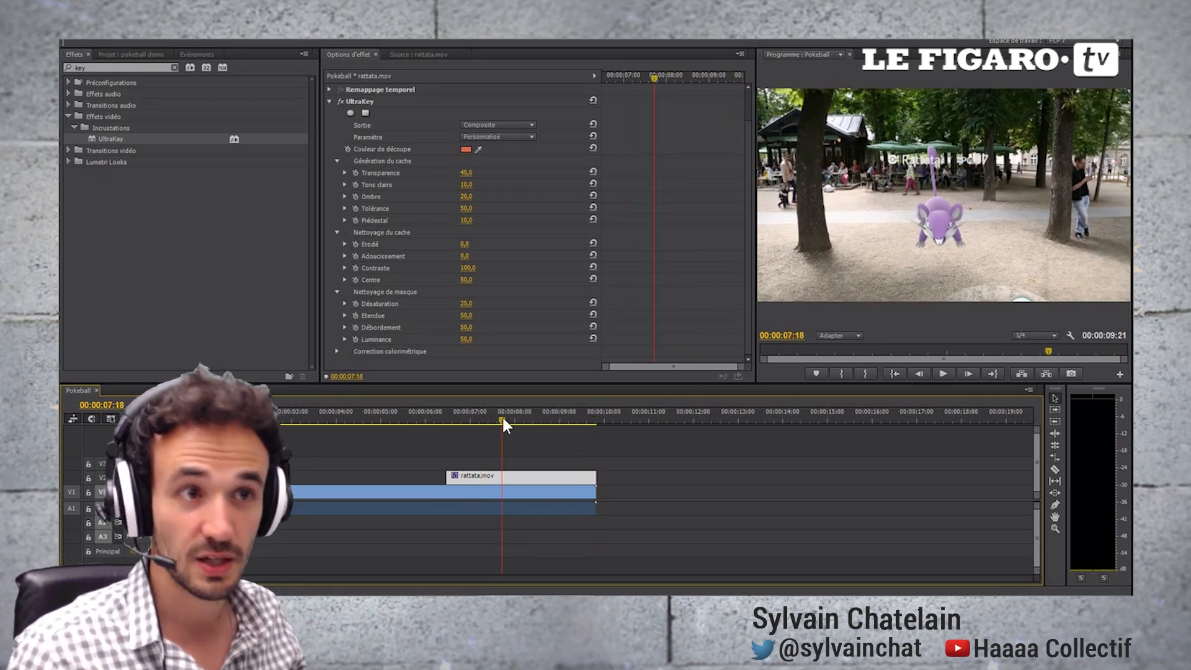
{"action": "double_click", "coordinate": [80, 67]}
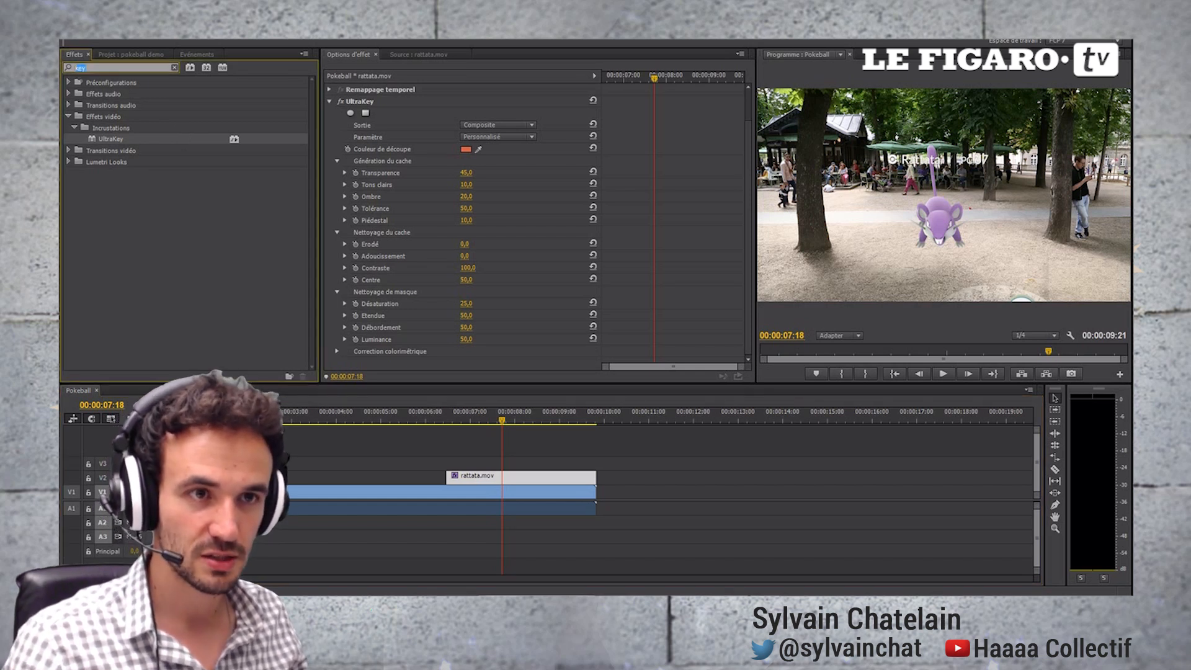
{"action": "type", "text": "recadrage"}
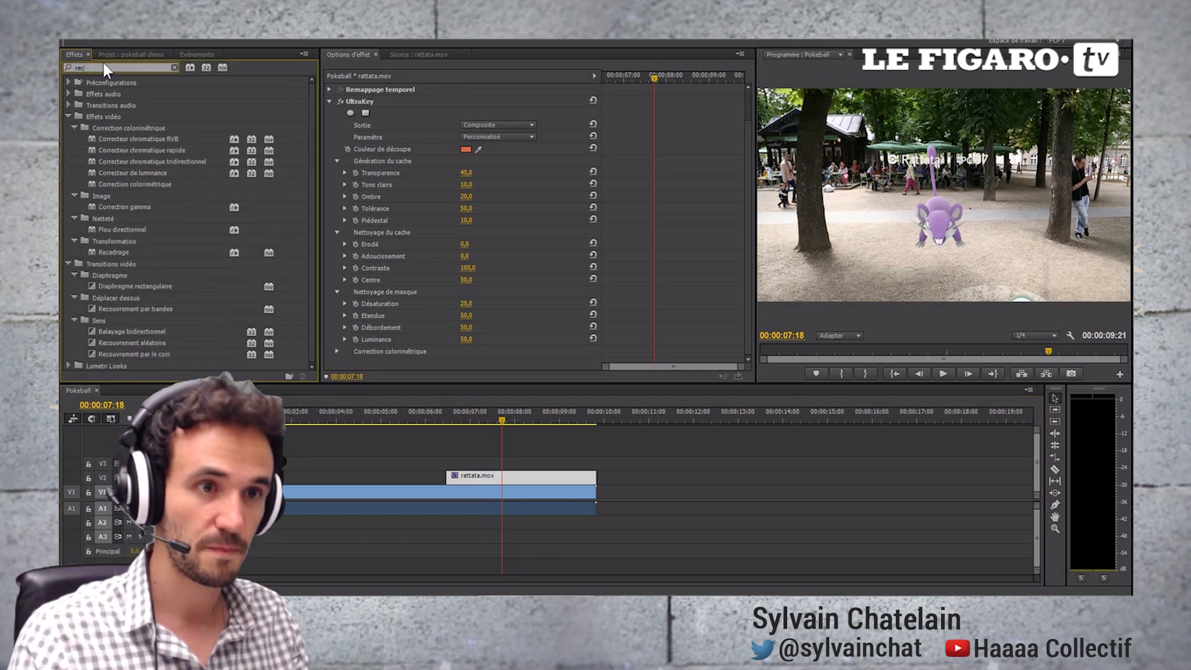
{"action": "left_click_drag", "start_coordinate": [88, 140], "coordinate": [501, 476]}
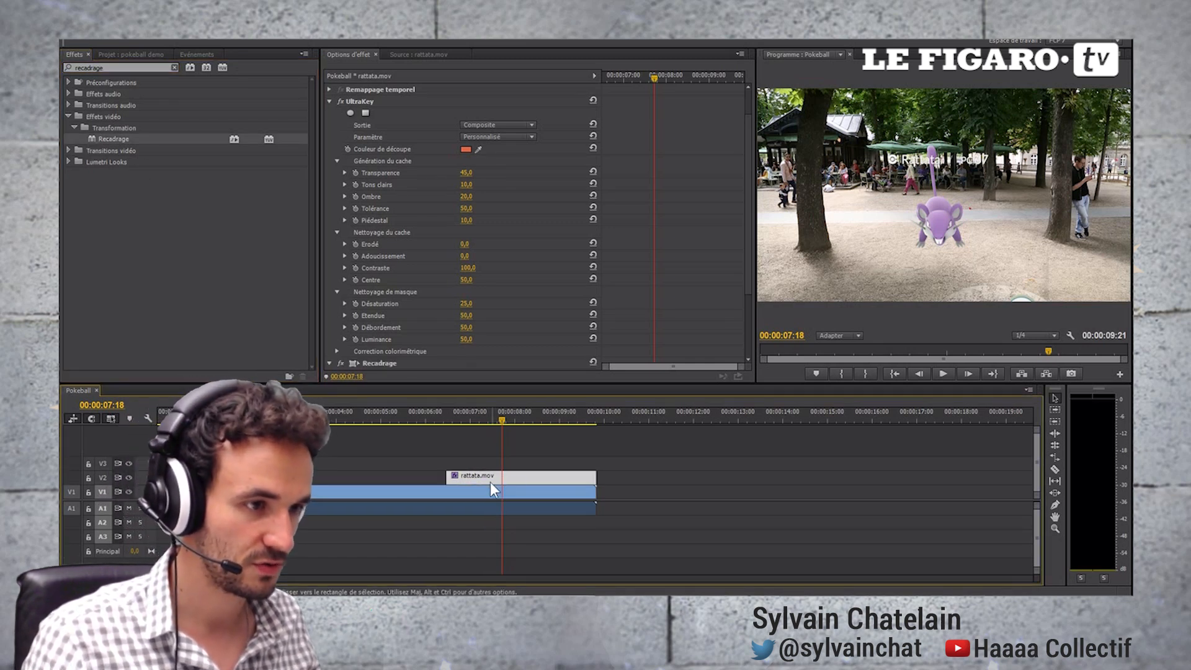
{"action": "left_click", "coordinate": [331, 101]}
{"action": "left_click", "coordinate": [386, 152]}
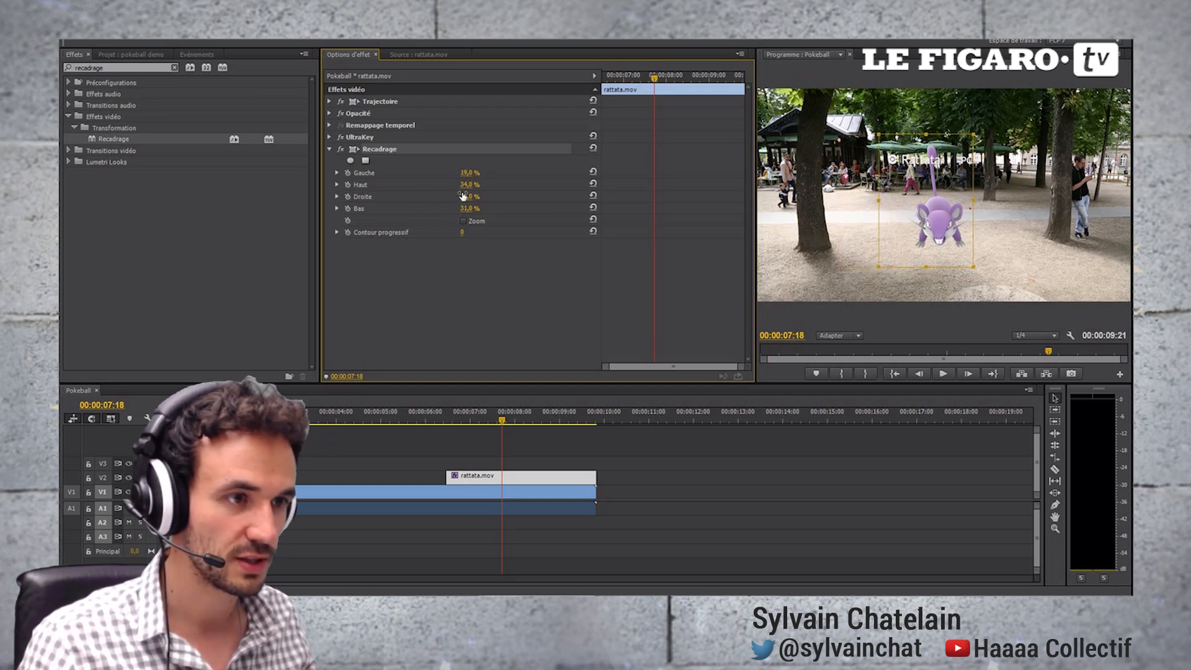
{"action": "left_click", "coordinate": [474, 447]}
{"action": "key", "text": "space"}
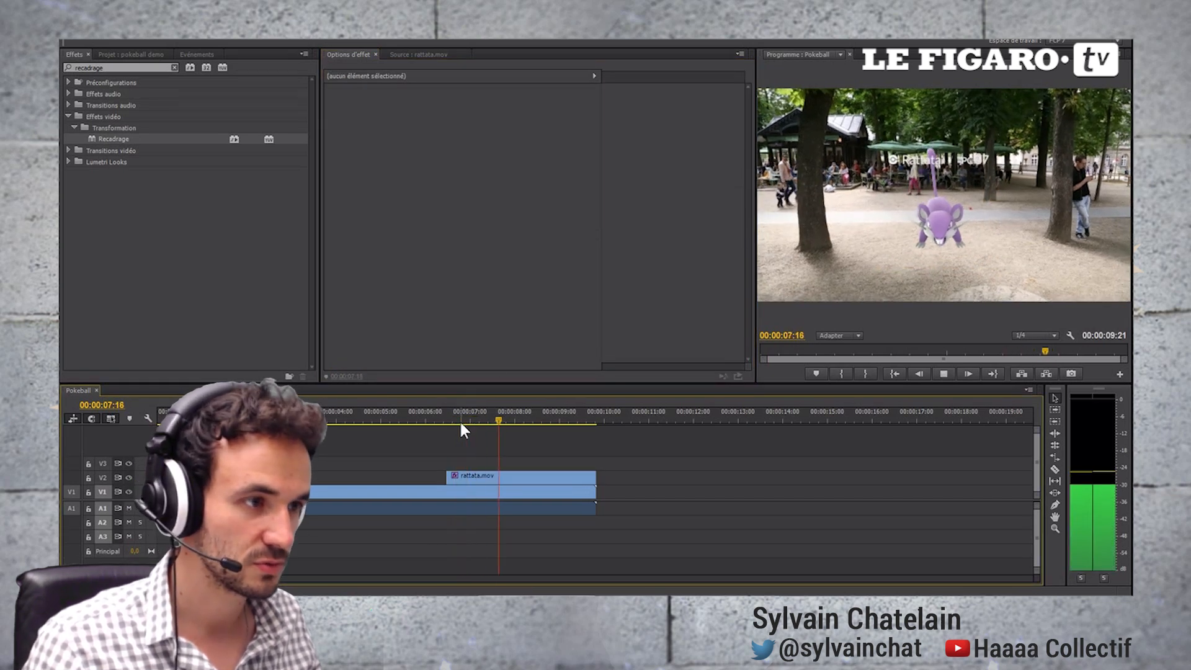
{"action": "key", "text": "space"}
Scale rattata.mov to 44 and move it to position 819.2, 591.7 so the creature stands on the ground
{"action": "left_click", "coordinate": [502, 480]}
{"action": "left_click", "coordinate": [330, 149]}
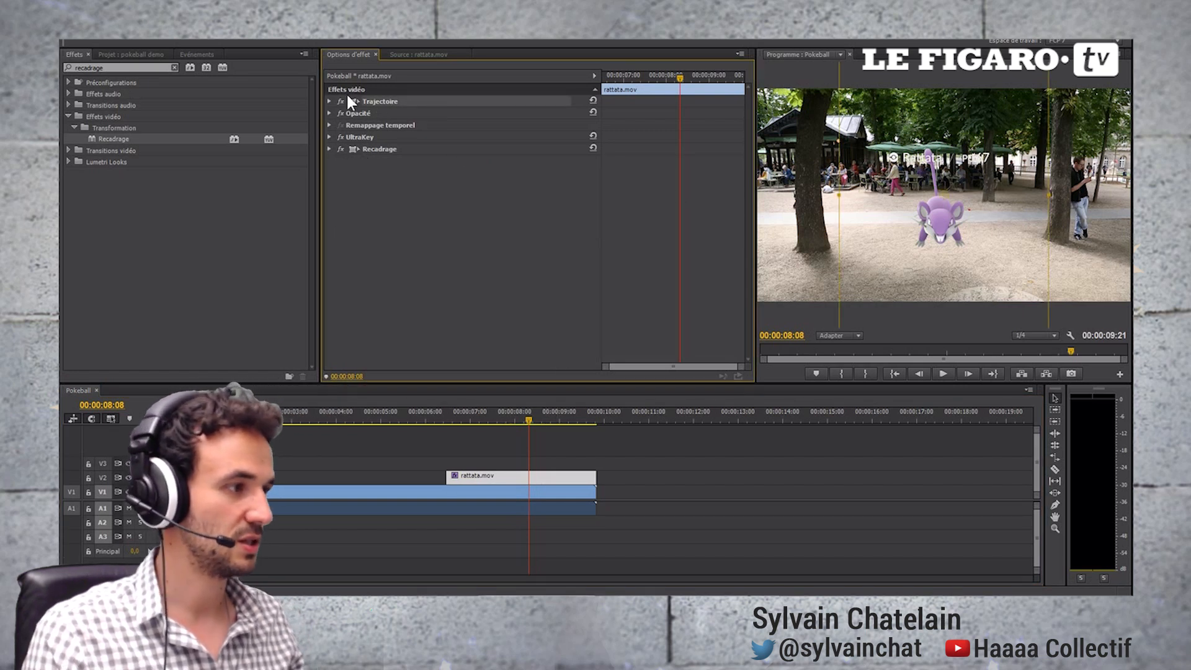
{"action": "left_click", "coordinate": [329, 101]}
{"action": "left_click_drag", "start_coordinate": [466, 124], "coordinate": [434, 124]}
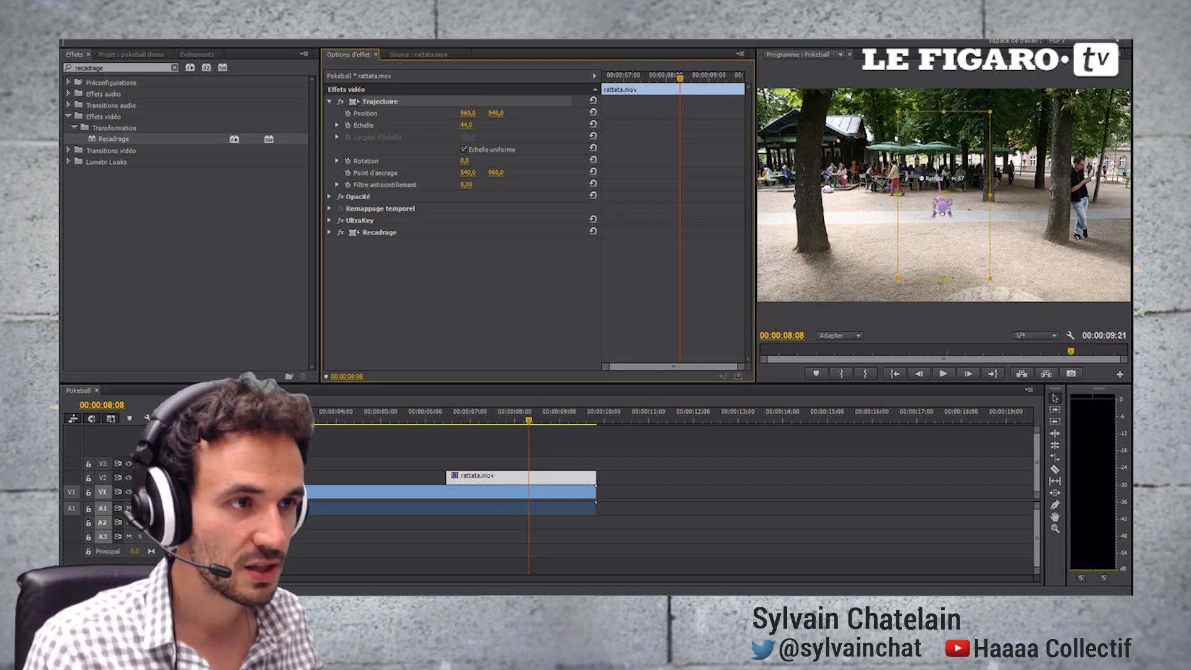
{"action": "left_click_drag", "start_coordinate": [944, 206], "coordinate": [917, 216]}
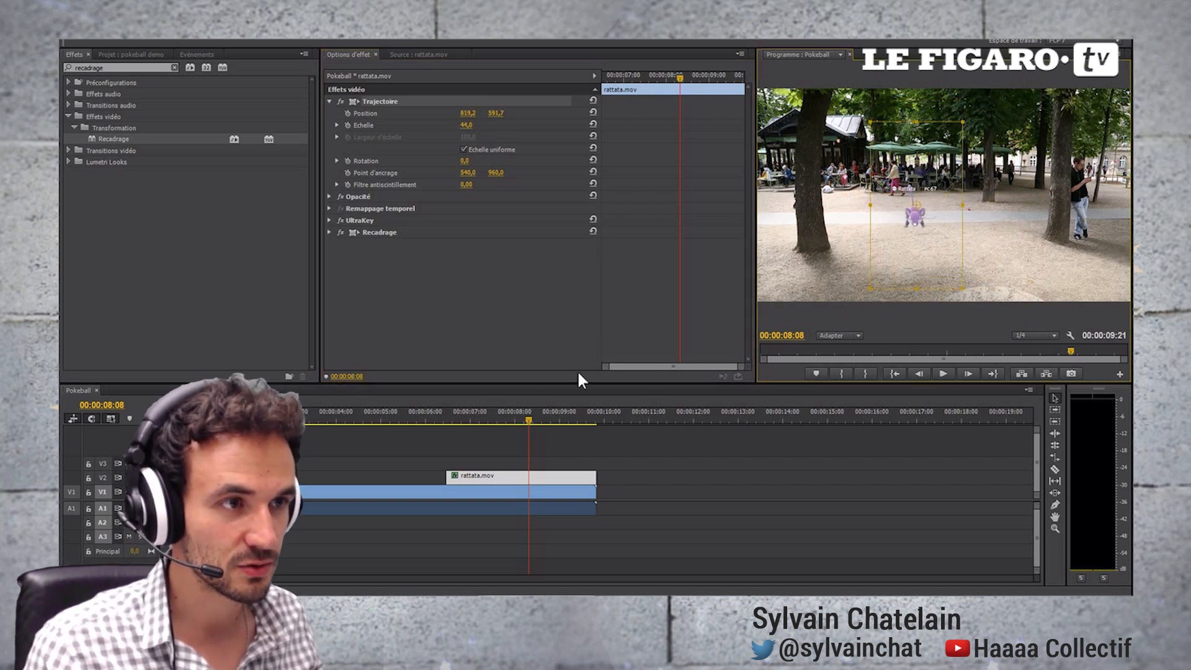
Play the sequence to check the creature's size and placement in the park shot
{"action": "left_click", "coordinate": [464, 421]}
{"action": "mouse_move", "coordinate": [434, 420]}
{"action": "left_mouse_down"}
{"action": "mouse_move", "coordinate": [481, 417]}
{"action": "mouse_move", "coordinate": [442, 425]}
{"action": "left_mouse_up"}
{"action": "left_click", "coordinate": [471, 459]}
{"action": "key", "text": "space"}
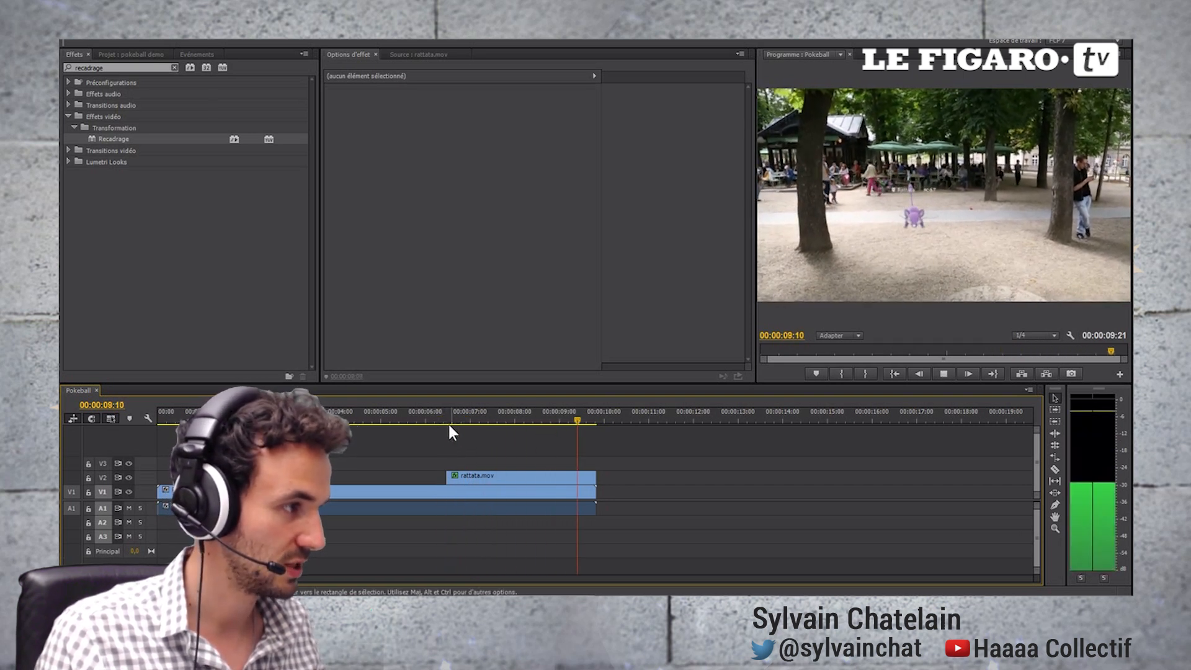
{"action": "left_click", "coordinate": [356, 415]}
{"action": "key", "text": "space"}
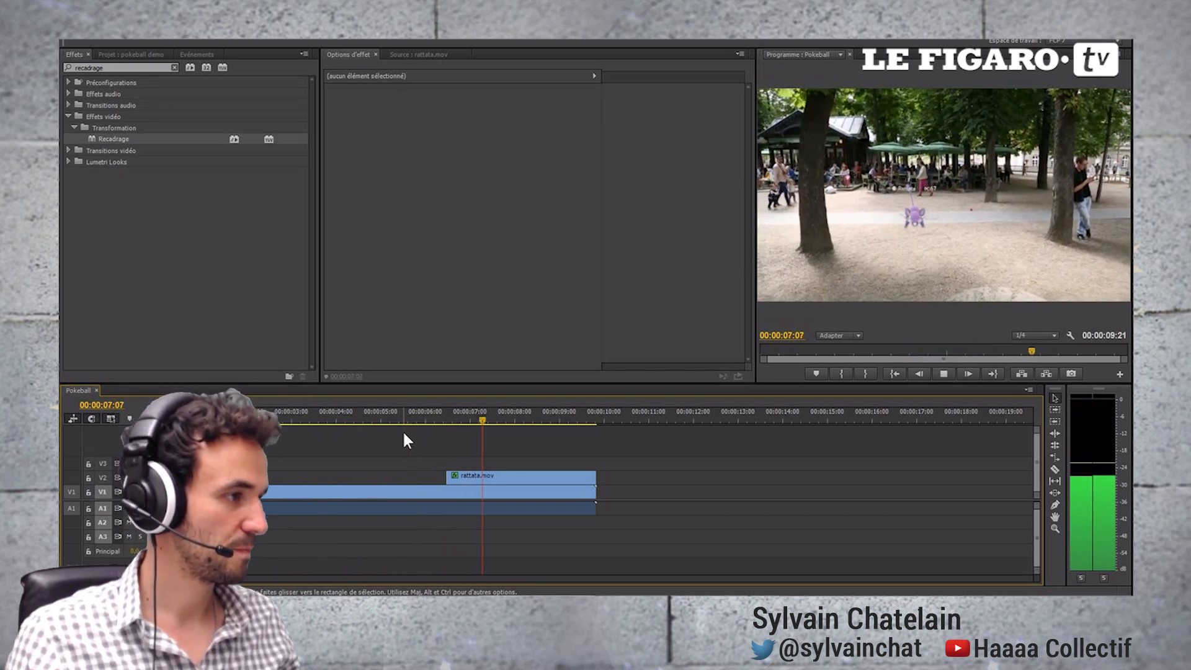
Move the playhead to the start of rattata.mov, at 00:00:06:11
{"action": "left_click", "coordinate": [432, 420]}
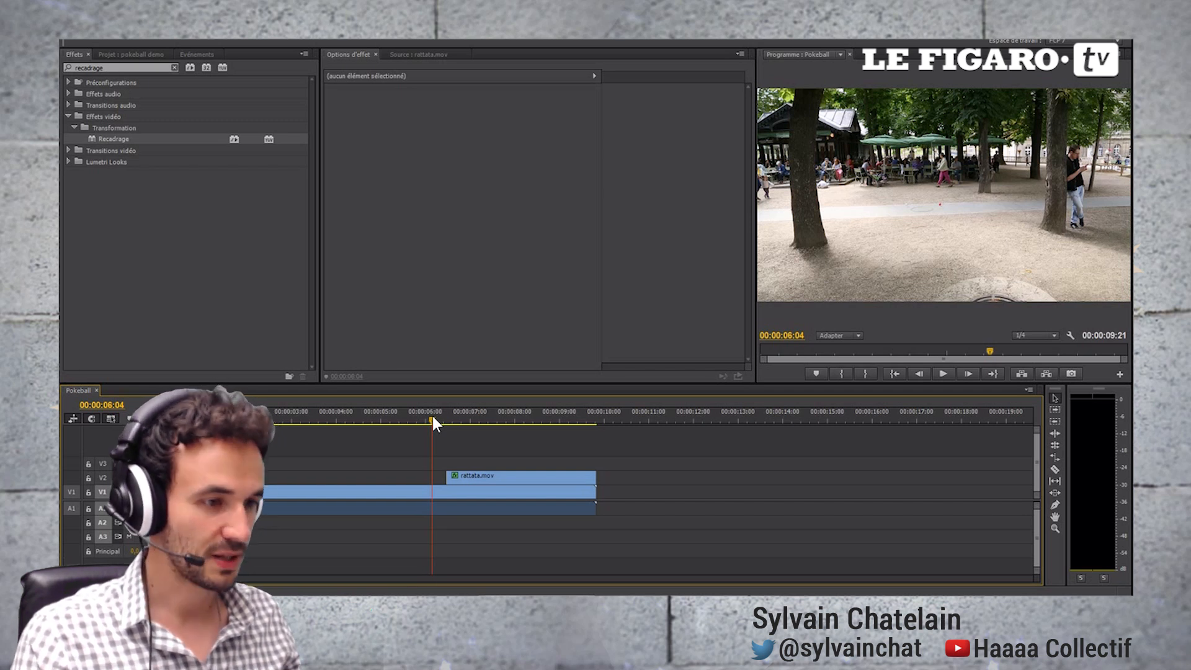
{"action": "left_click", "coordinate": [443, 421]}
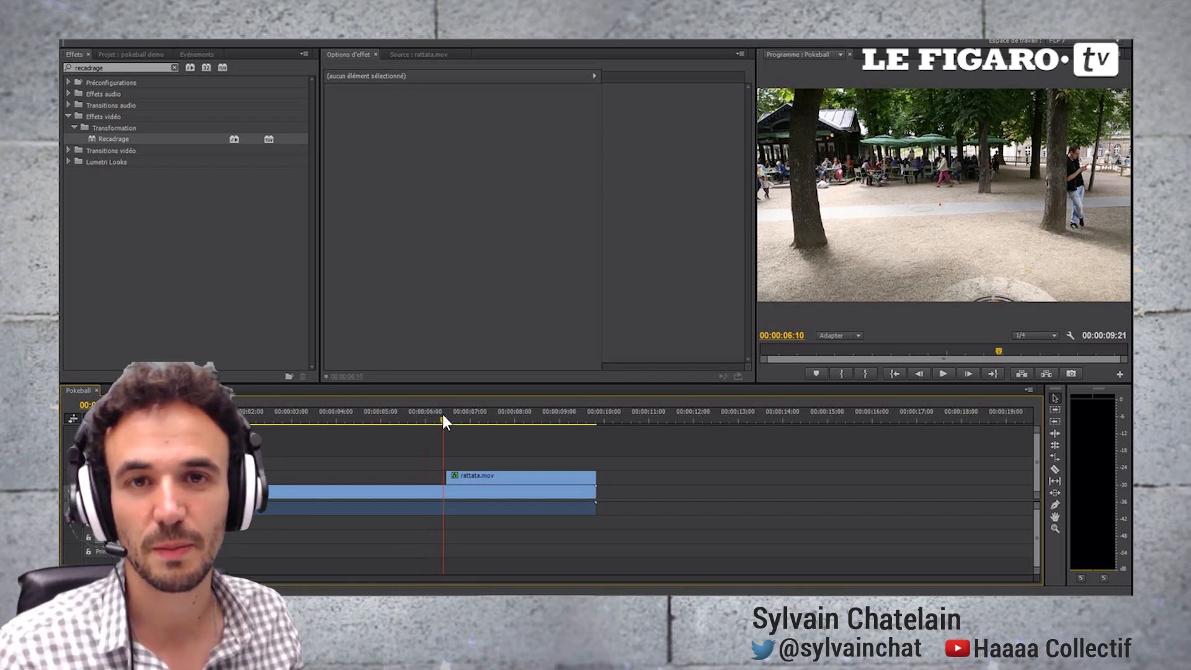
{"action": "left_click", "coordinate": [444, 421]}
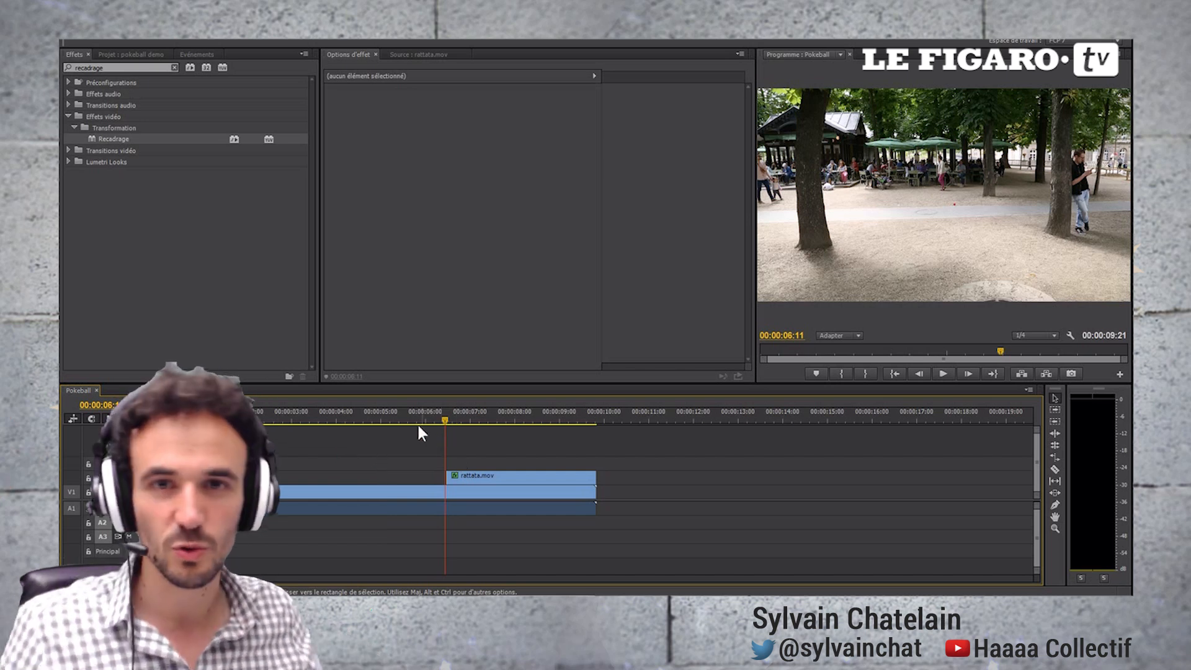
Clear the effects search and create a new adjustment layer (Calque d'effets) in the project with the default settings
{"action": "left_click", "coordinate": [174, 67]}
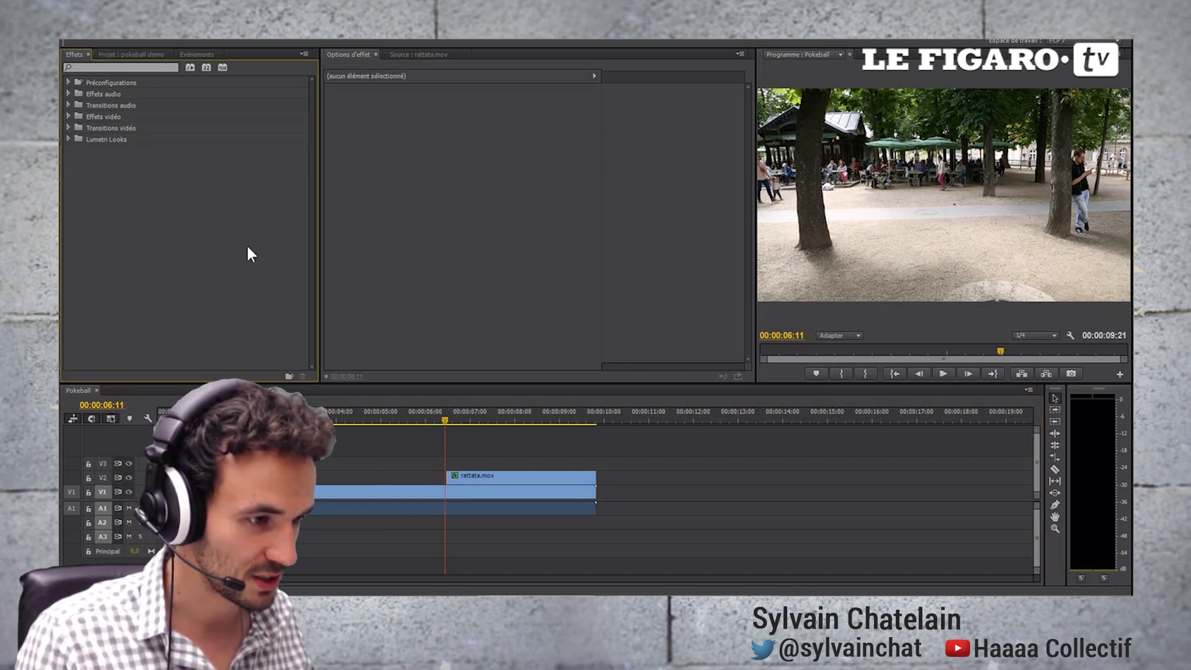
{"action": "left_click", "coordinate": [125, 53]}
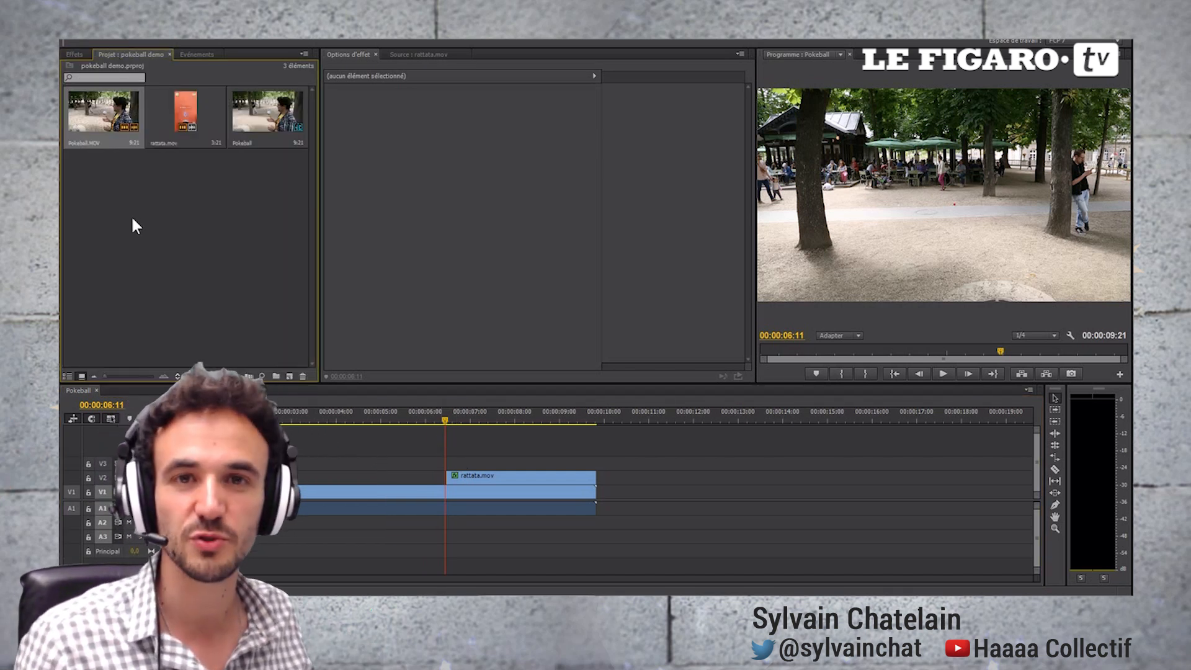
{"action": "right_click", "coordinate": [170, 226]}
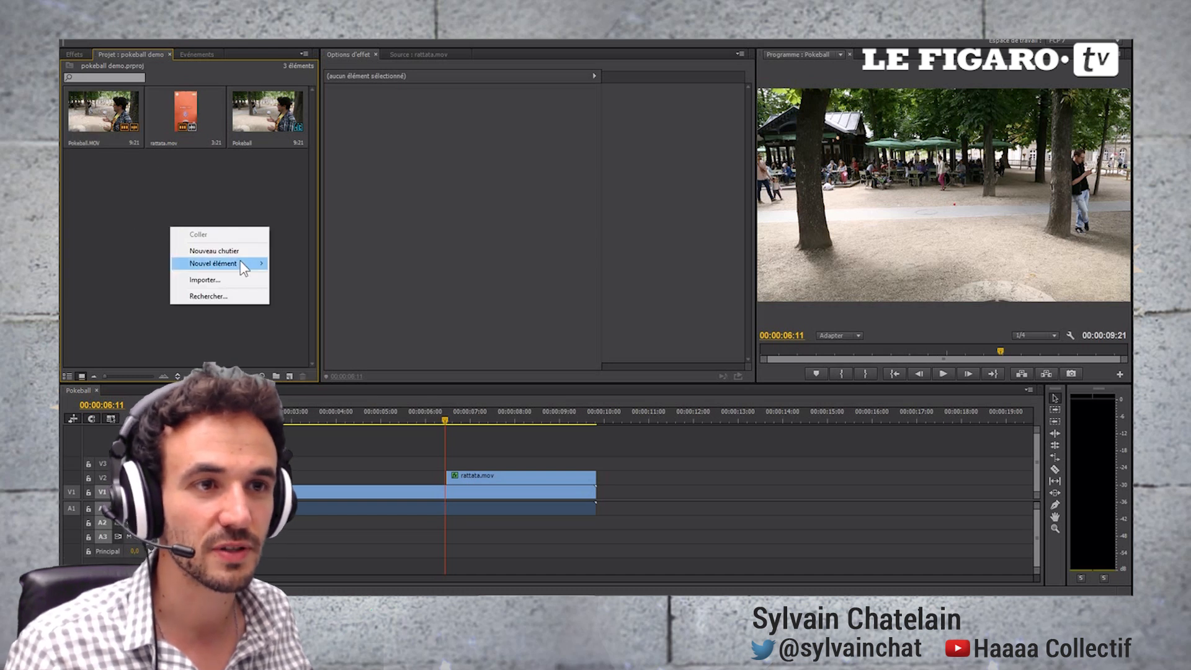
{"action": "mouse_move", "coordinate": [242, 261]}
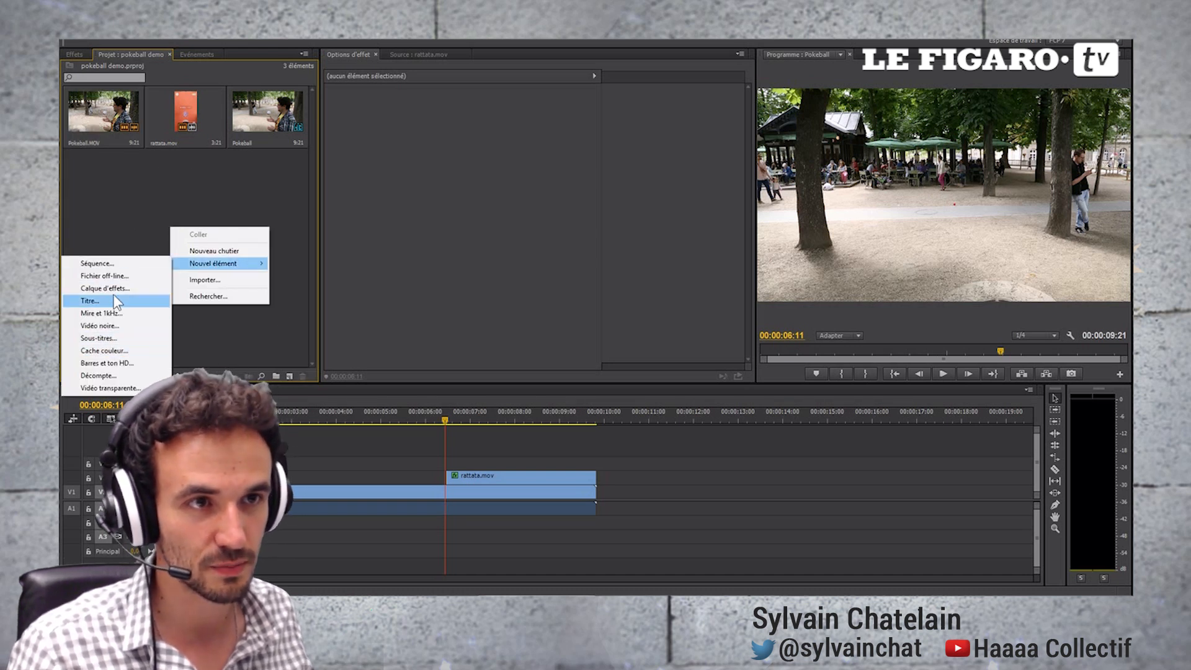
{"action": "left_click", "coordinate": [127, 287]}
{"action": "left_click", "coordinate": [620, 348]}
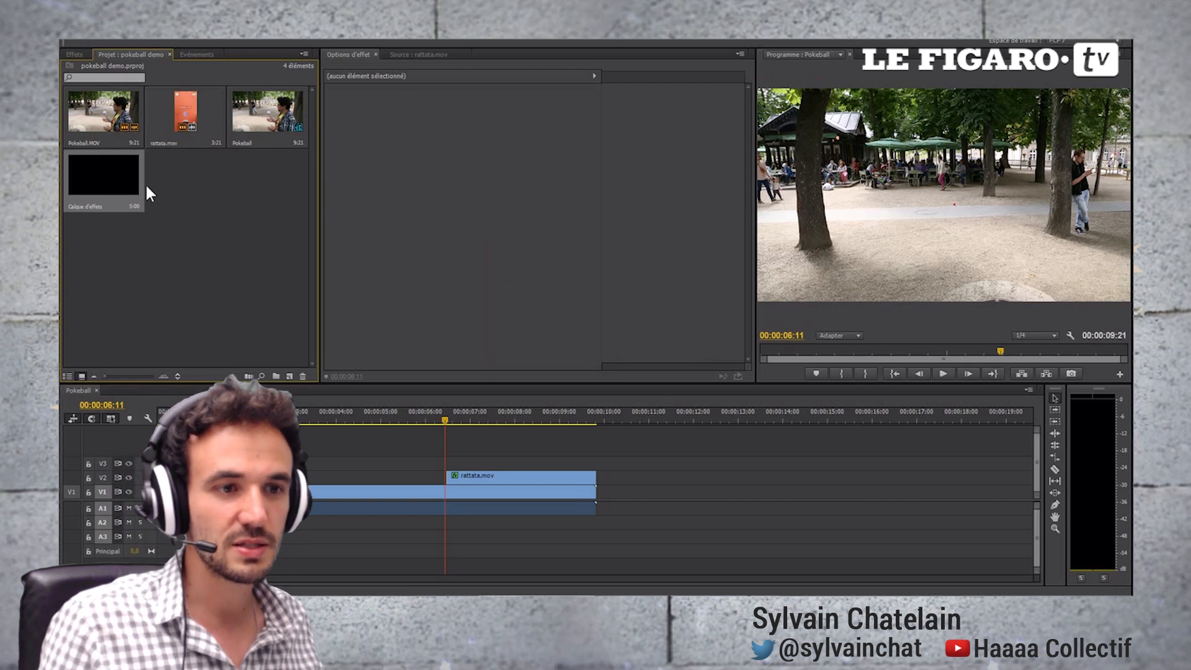
Place the adjustment layer on track V3 starting level with rattata.mov, move the playhead to 00:00:07:01 and select the layer
{"action": "left_click_drag", "start_coordinate": [357, 380], "coordinate": [450, 462]}
{"action": "left_click_drag", "start_coordinate": [447, 417], "coordinate": [472, 420]}
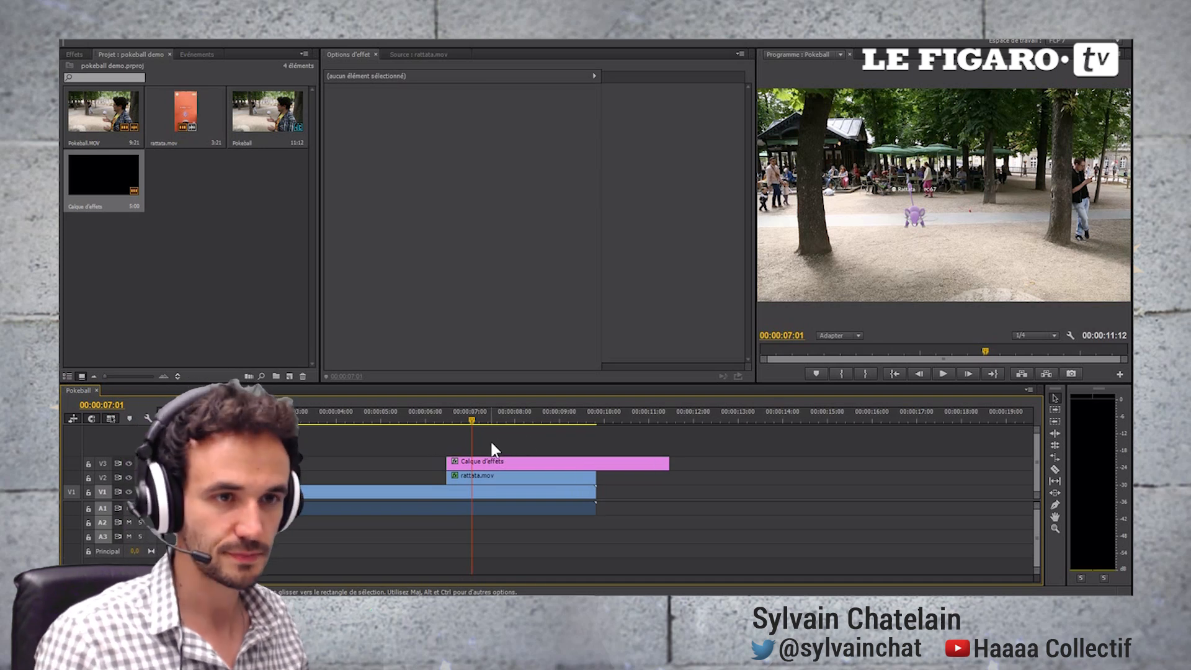
{"action": "right_click", "coordinate": [500, 464]}
{"action": "left_click", "coordinate": [483, 468]}
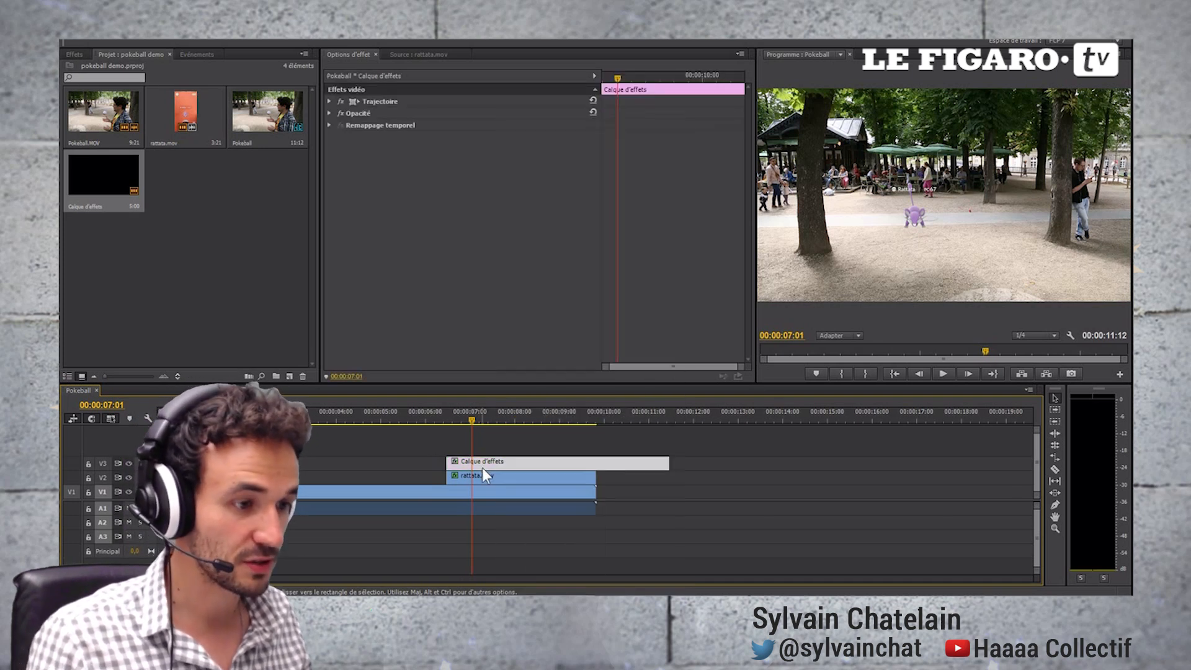
Search the effects for "parasite" and apply Lumière parasite to the adjustment layer on track V3
{"action": "left_click", "coordinate": [82, 54]}
{"action": "left_click", "coordinate": [88, 69]}
{"action": "type", "text": "par"}
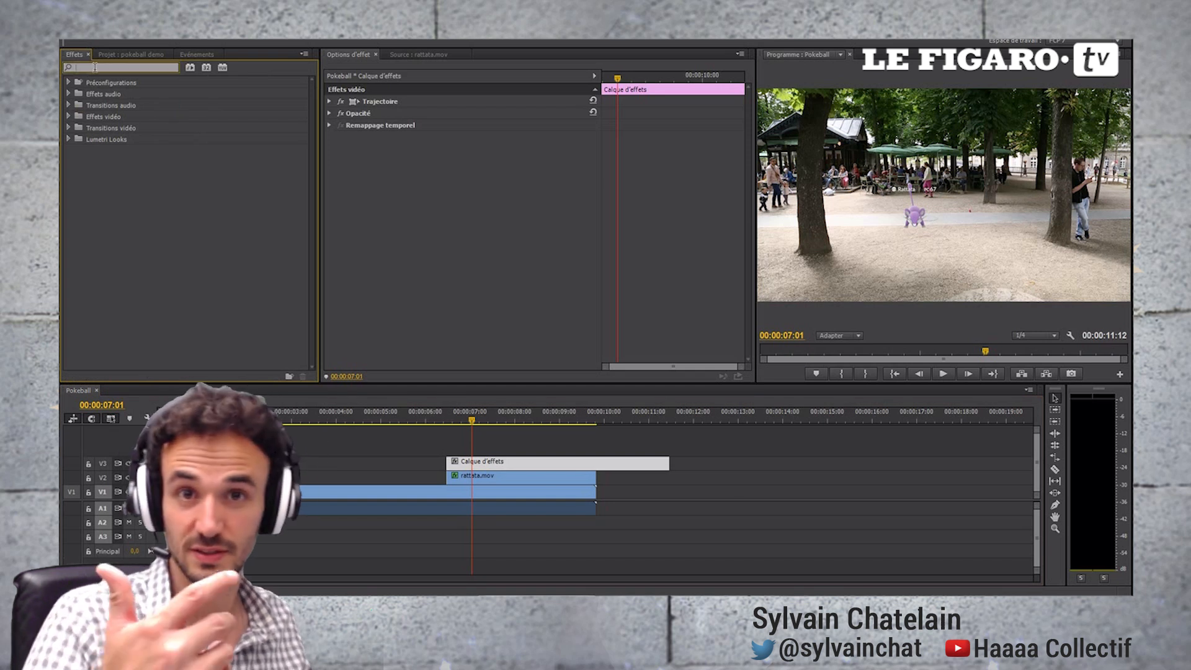
{"action": "type", "text": "asite"}
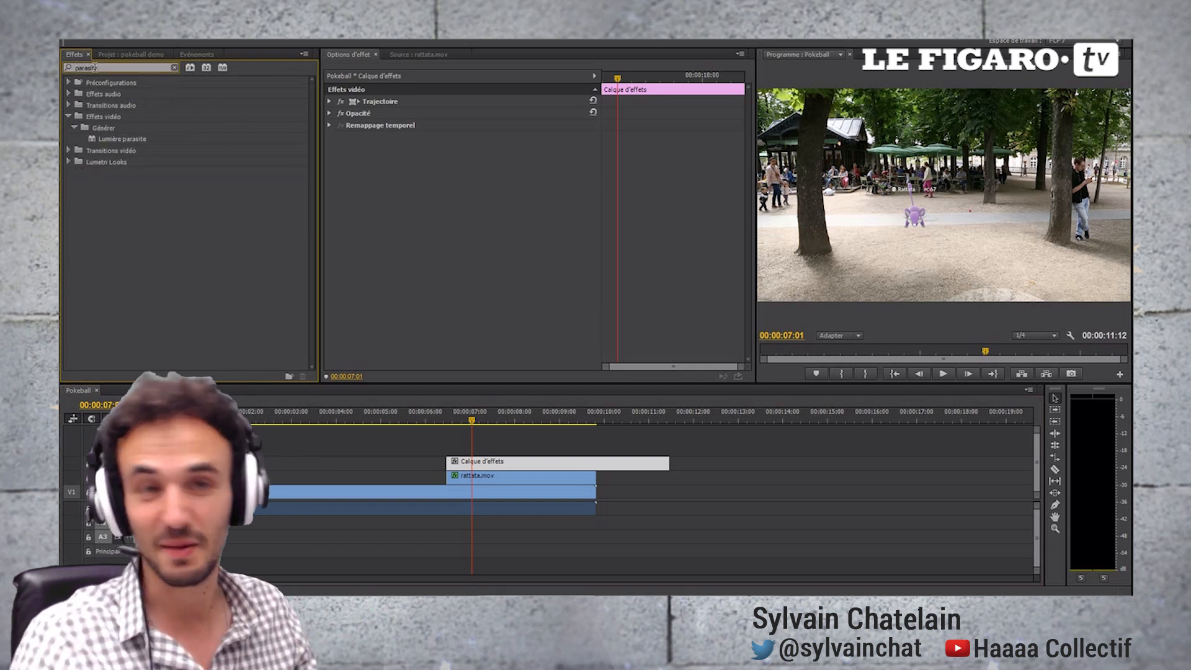
{"action": "left_click_drag", "start_coordinate": [92, 138], "coordinate": [503, 467]}
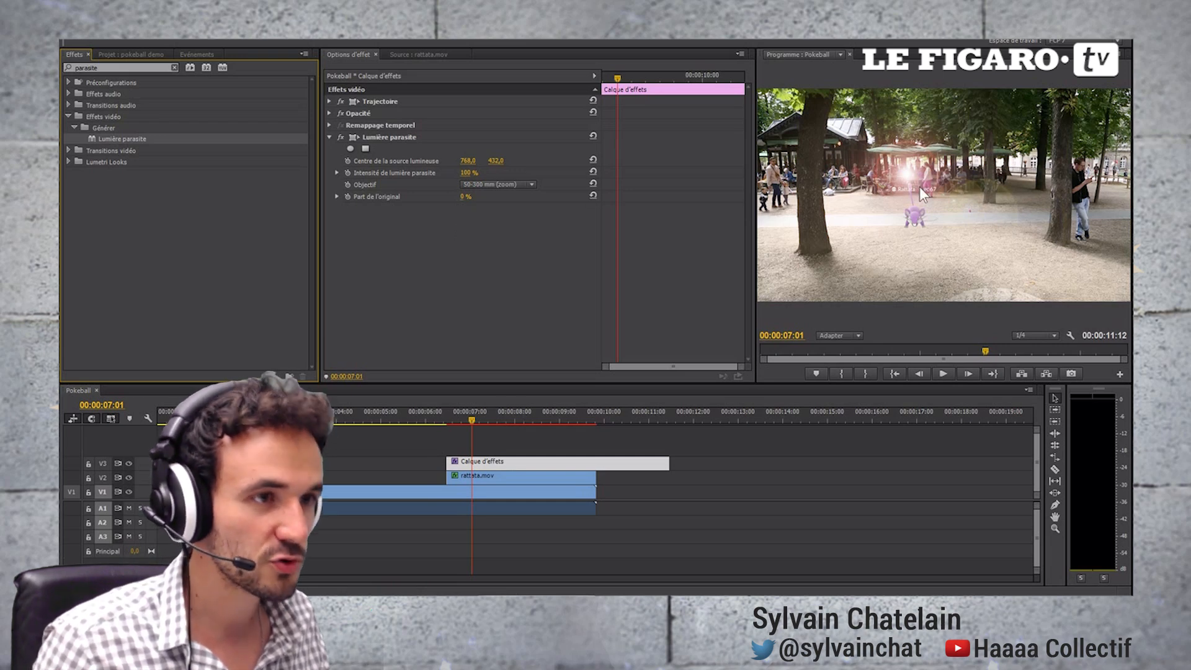
Enlarge the program view, play the shot with the lens flare and move the playhead back to an earlier frame
{"action": "key", "text": "grave"}
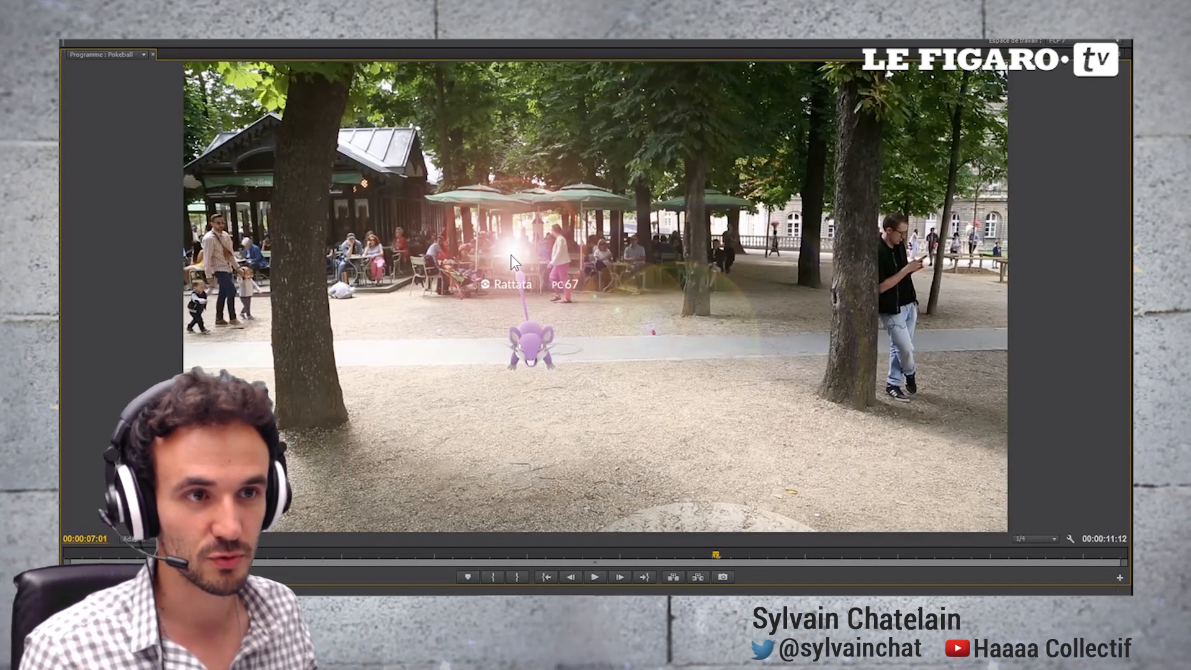
{"action": "key", "text": "space"}
{"action": "key", "text": "space"}
{"action": "left_click_drag", "start_coordinate": [713, 554], "coordinate": [682, 551]}
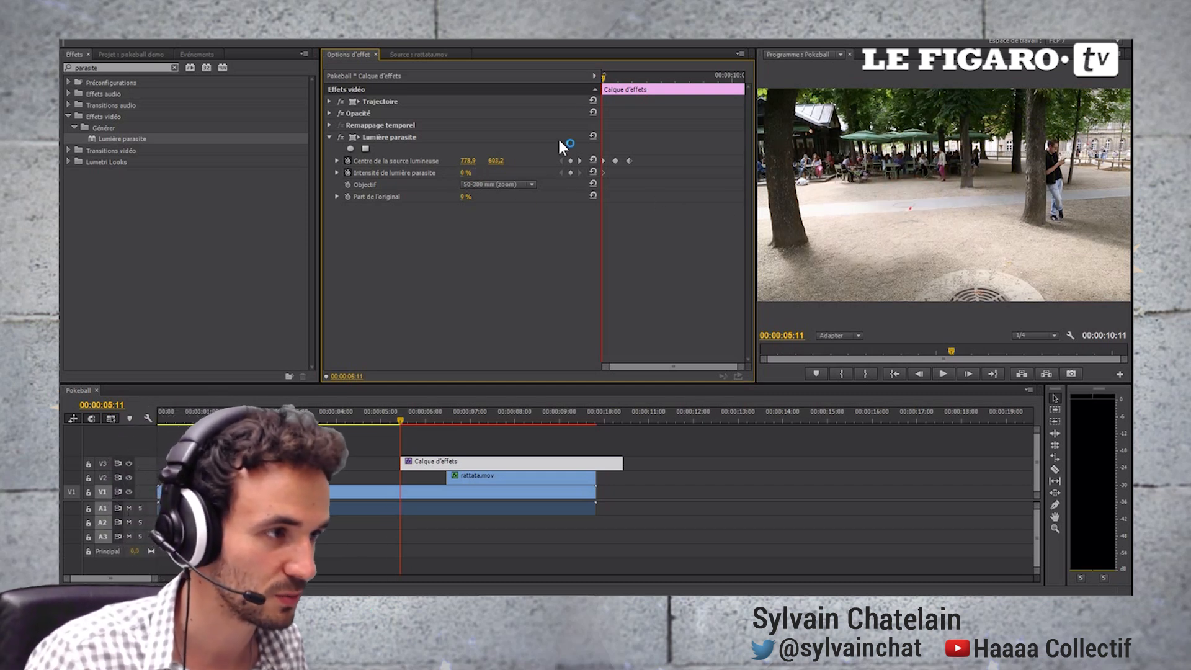
Keyframe the lens flare intensity at about 163 % at 00:00:05:23 and 0 % at 00:00:06:11
{"action": "left_click_drag", "start_coordinate": [605, 80], "coordinate": [616, 80]}
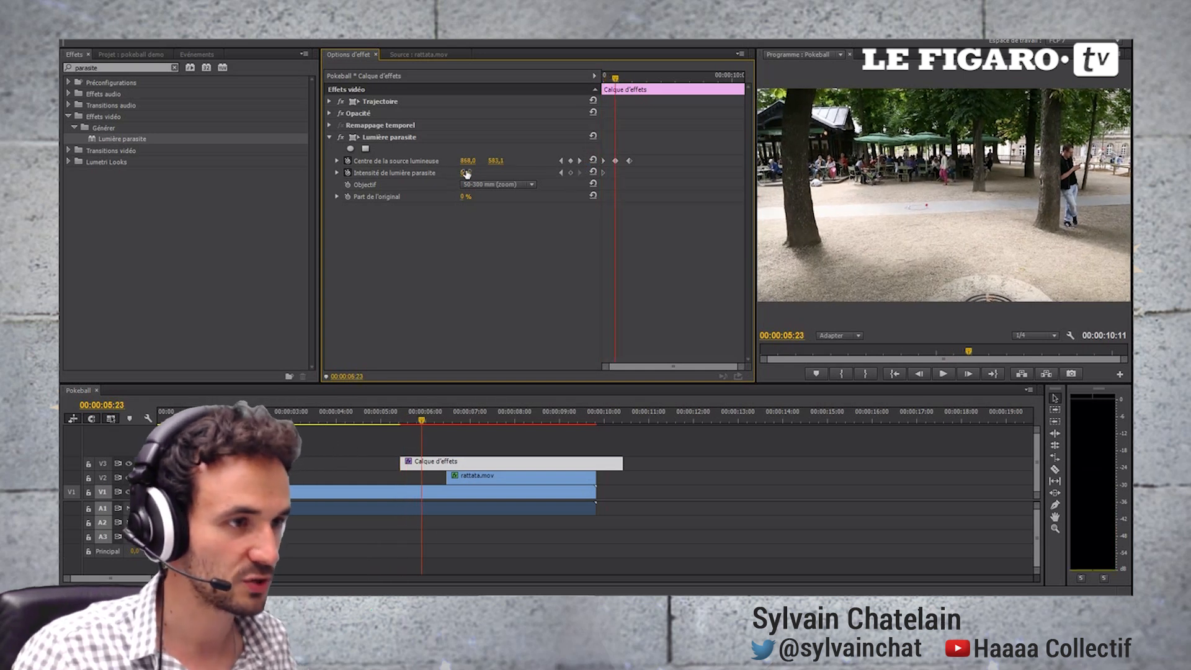
{"action": "left_click_drag", "start_coordinate": [465, 172], "coordinate": [567, 173]}
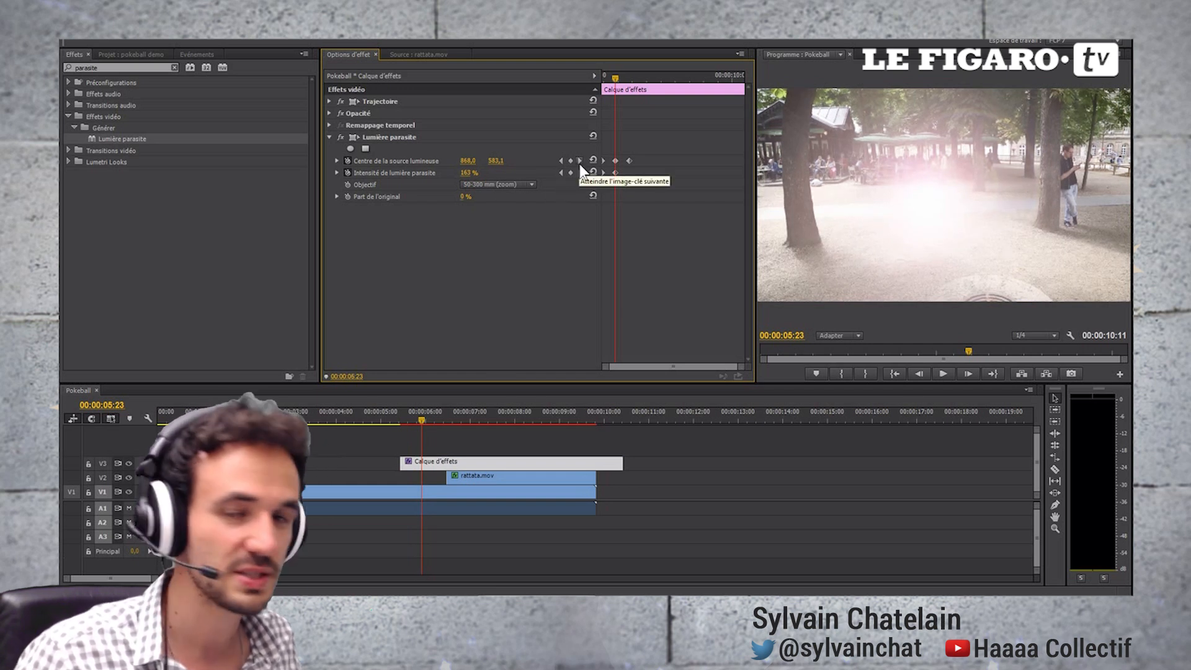
{"action": "left_click_drag", "start_coordinate": [616, 79], "coordinate": [629, 88]}
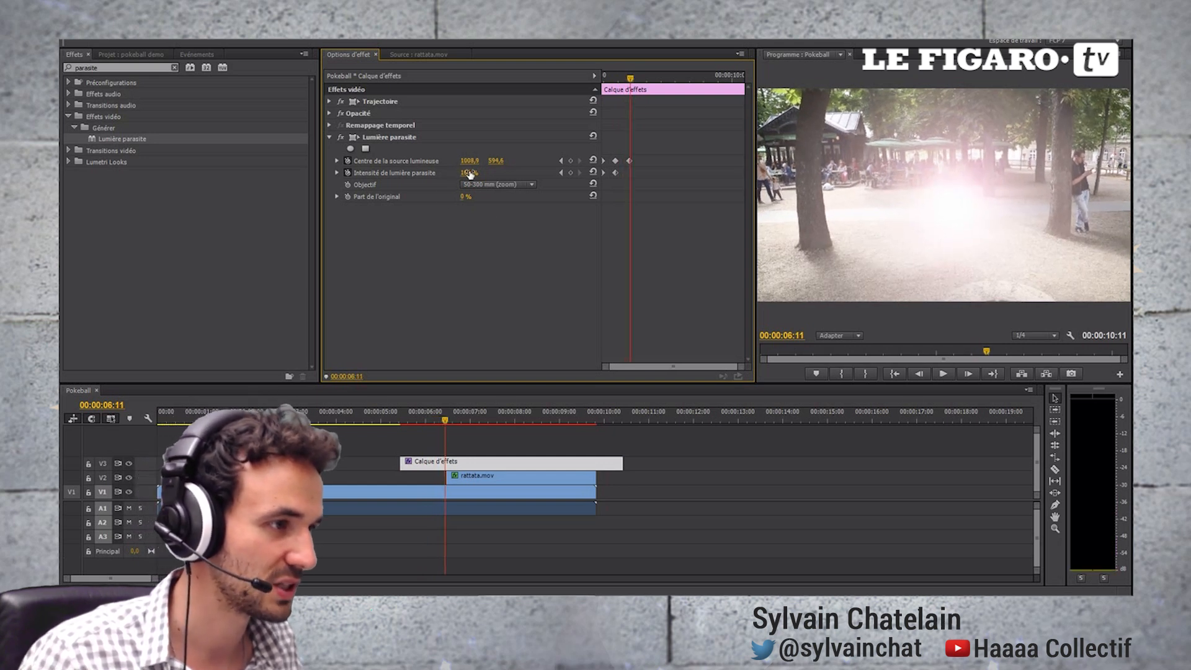
{"action": "key", "text": "Return"}
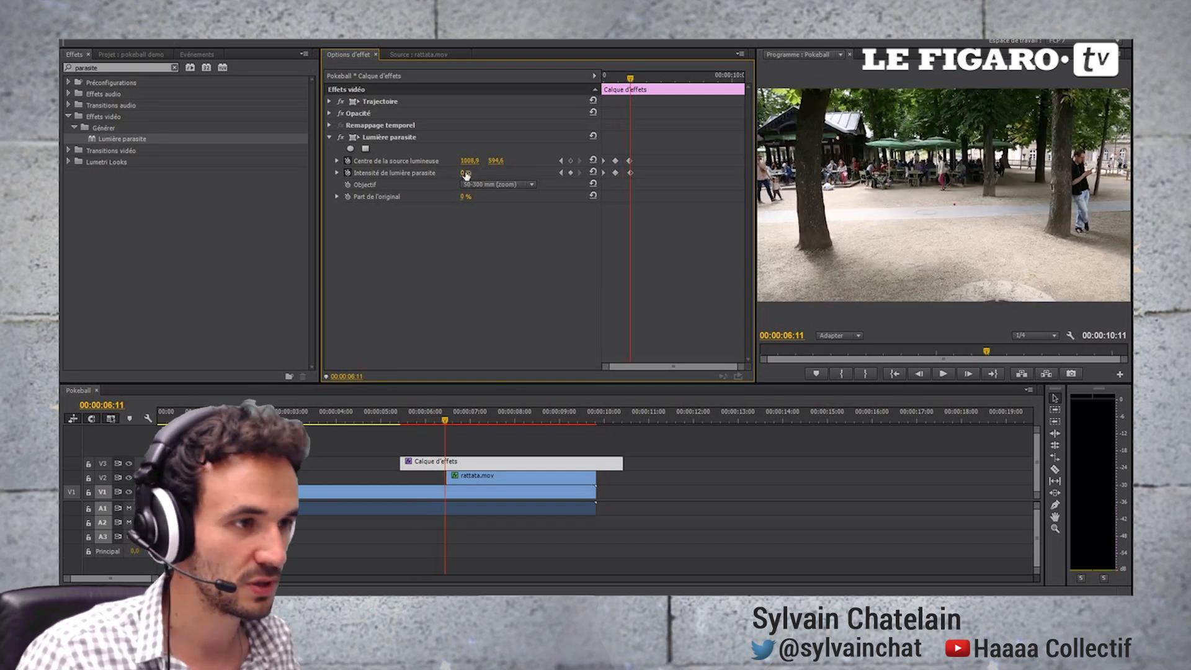
Play the sequence from just before the adjustment layer to check the flare's timing against the creature's appearance
{"action": "left_click_drag", "start_coordinate": [446, 420], "coordinate": [388, 426]}
{"action": "left_click", "coordinate": [399, 444]}
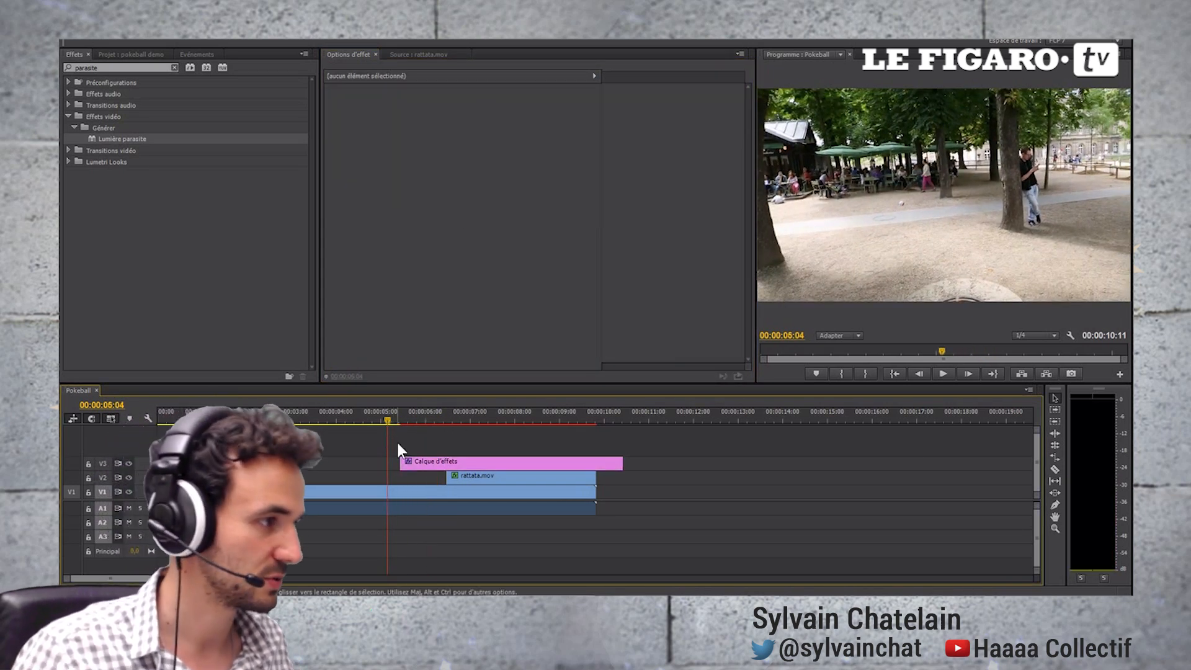
{"action": "key", "text": "space"}
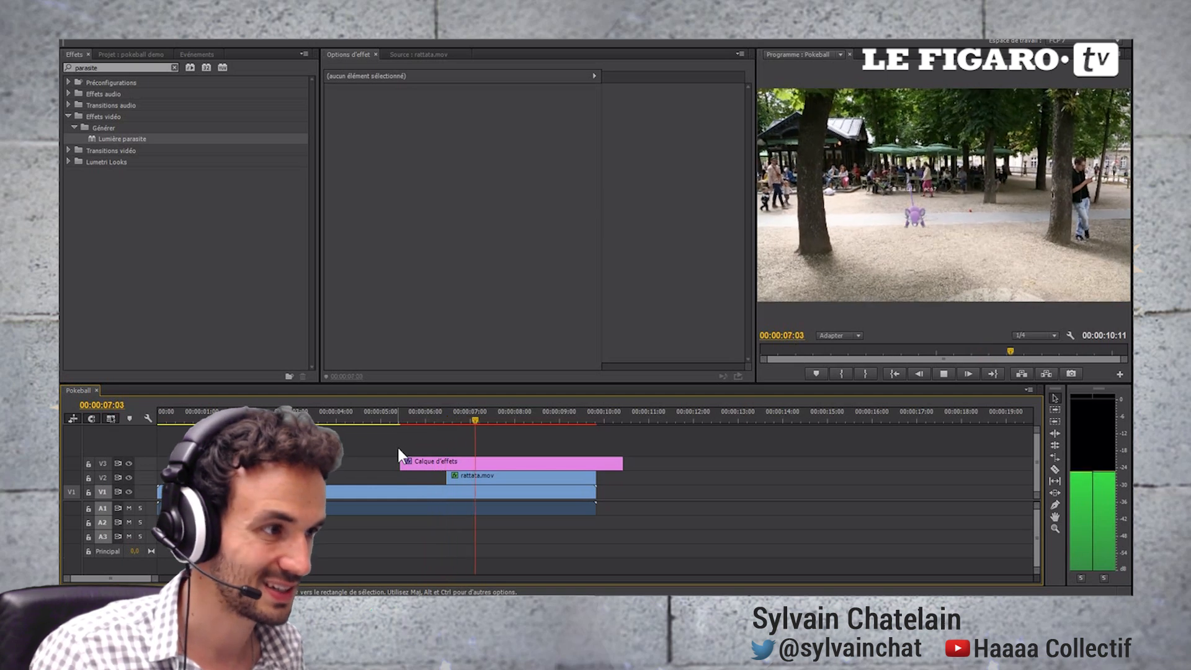
{"action": "key", "text": "space"}
{"action": "left_click", "coordinate": [395, 414]}
{"action": "key", "text": "space"}
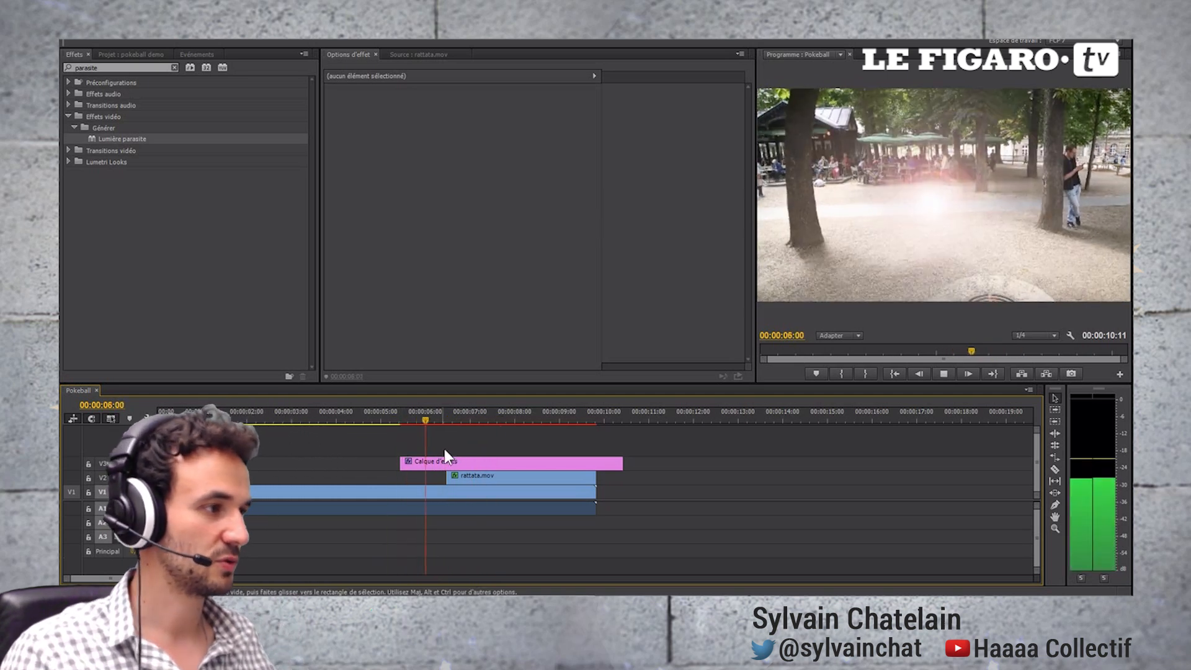
{"action": "key", "text": "space"}
Extend the start of rattata.mov back to just after the adjustment layer's start and play that passage
{"action": "left_click_drag", "start_coordinate": [445, 479], "coordinate": [410, 479]}
{"action": "left_click", "coordinate": [403, 409]}
{"action": "key", "text": "space"}
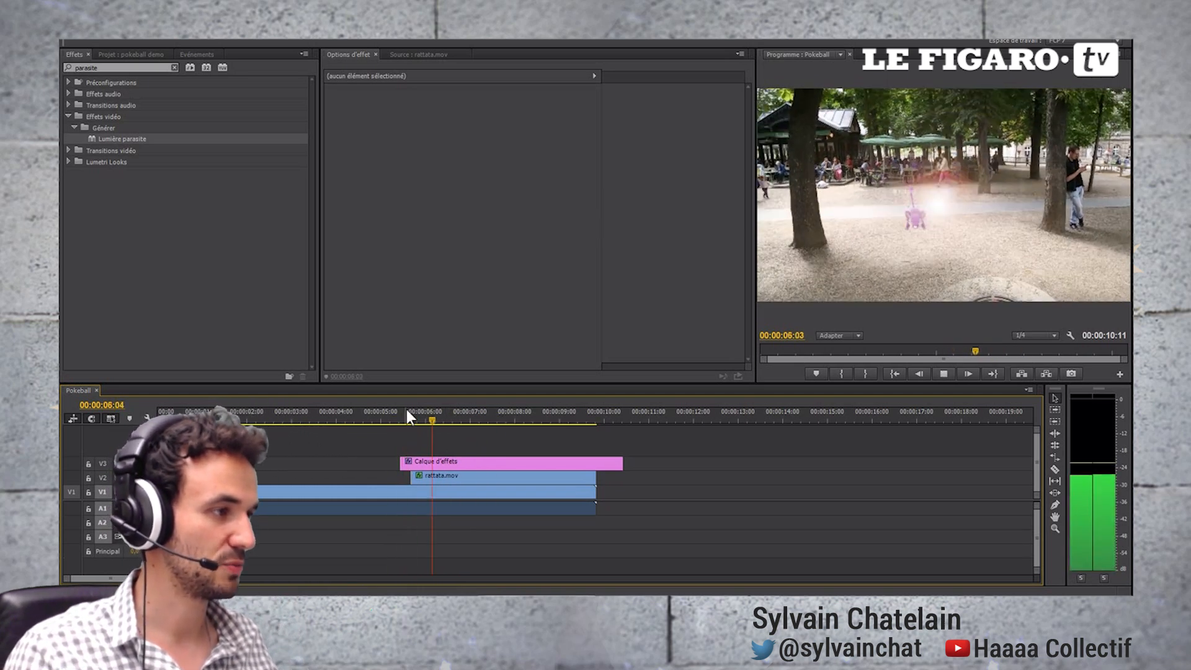
{"action": "key", "text": "space"}
{"action": "left_click", "coordinate": [405, 412]}
{"action": "key", "text": "space"}
Trim the start of rattata.mov to the flare's peak at 00:00:05:23 and play from before the adjustment layer
{"action": "left_click_drag", "start_coordinate": [405, 413], "coordinate": [421, 417]}
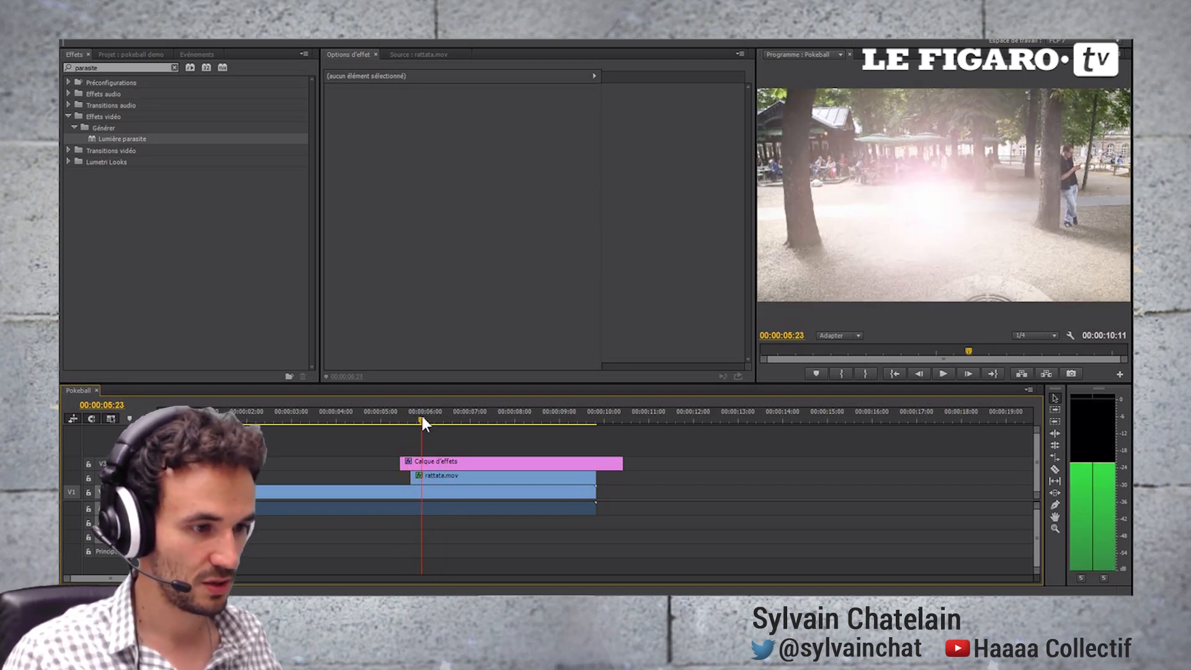
{"action": "left_click_drag", "start_coordinate": [409, 481], "coordinate": [422, 479]}
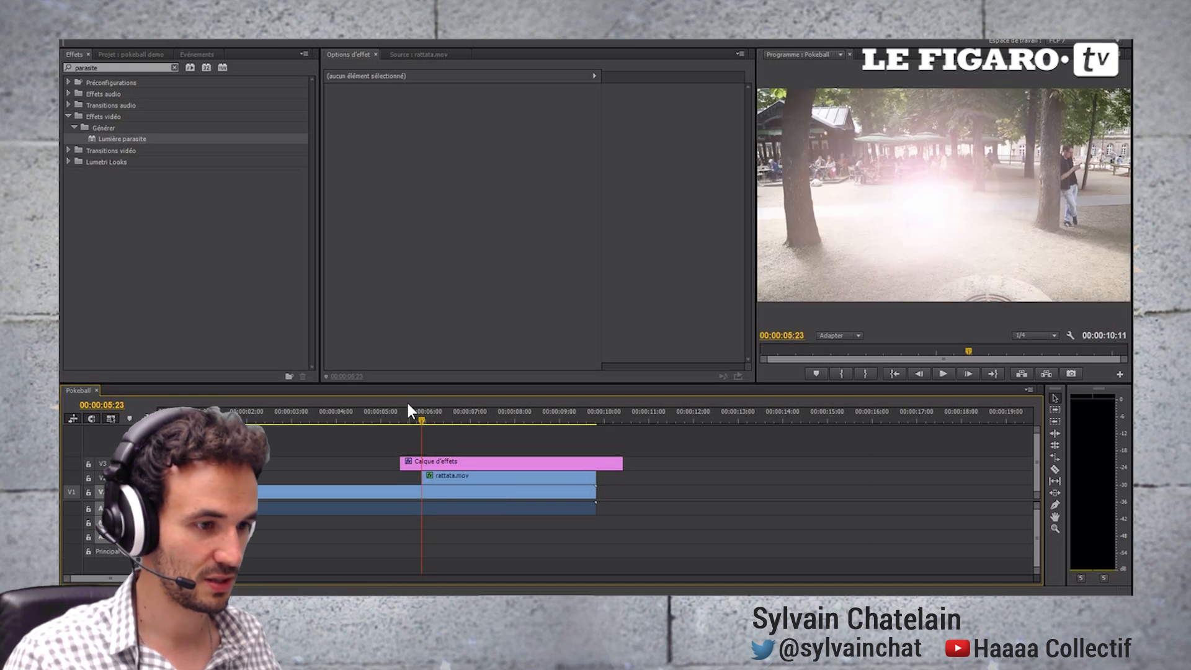
{"action": "left_click", "coordinate": [389, 419]}
{"action": "key", "text": "space"}
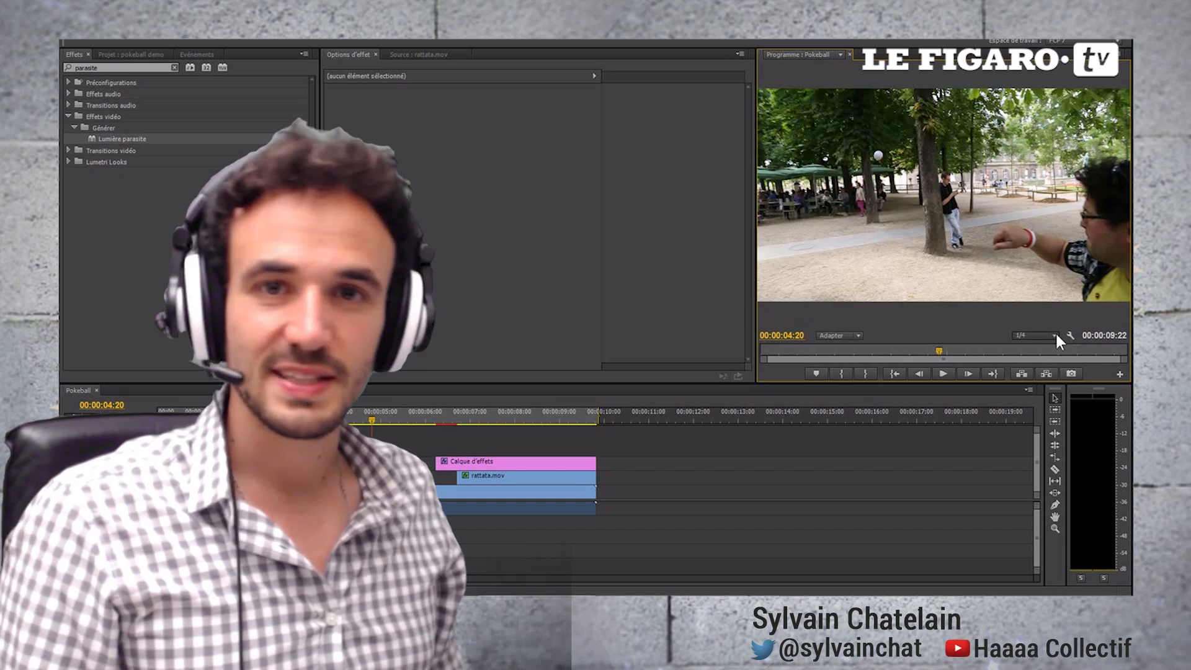
Set the program monitor's playback resolution to Intégrale and return to the start of the sequence
{"action": "left_click", "coordinate": [1055, 335]}
{"action": "left_click", "coordinate": [1044, 349]}
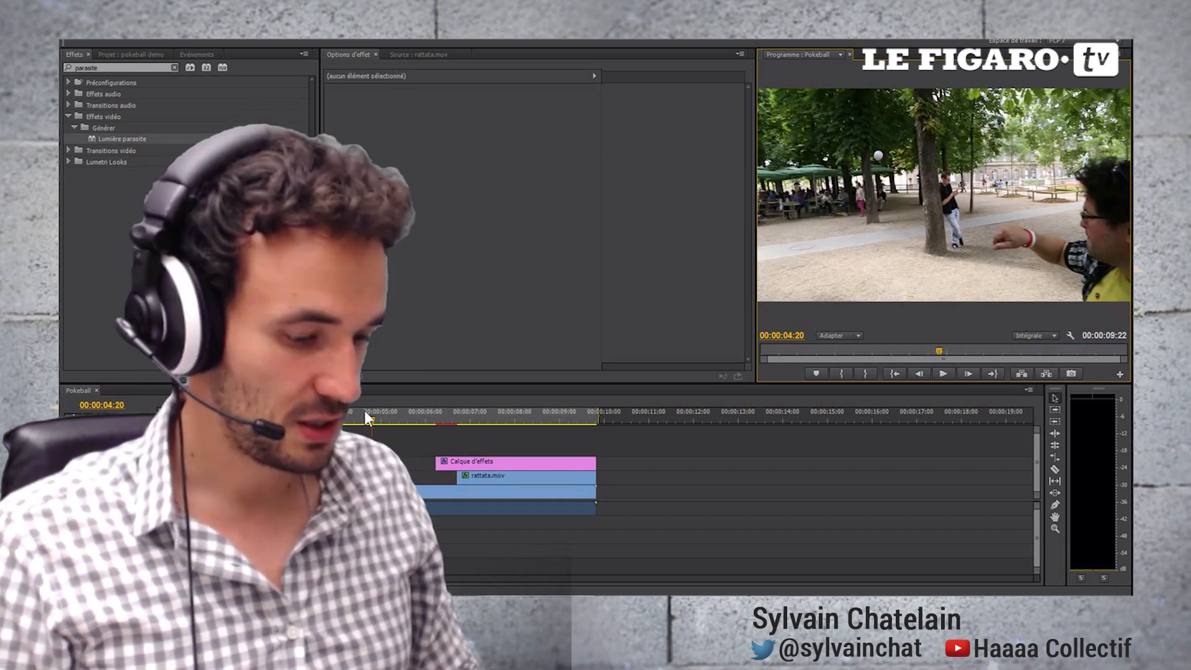
{"action": "key", "text": "Home"}
{"action": "left_click", "coordinate": [828, 248]}
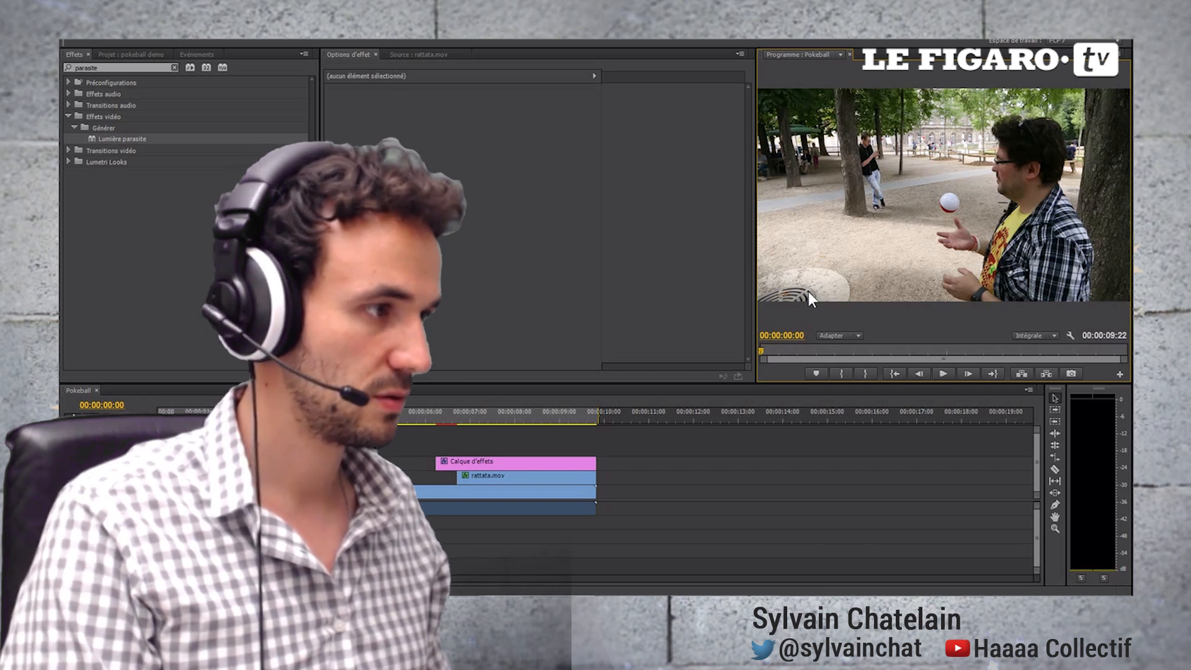
Play the whole sequence in the enlarged program view, restore the layout and scrub through the Rattata passage
{"action": "key", "text": "grave"}
{"action": "key", "text": "space"}
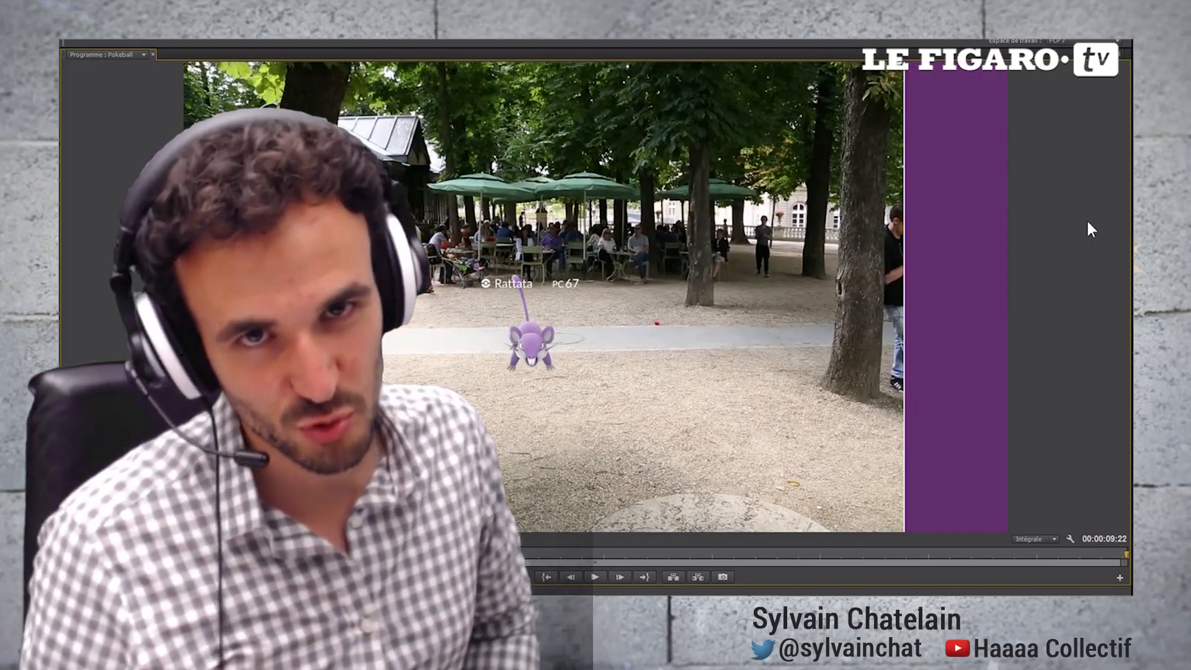
{"action": "key", "text": "grave"}
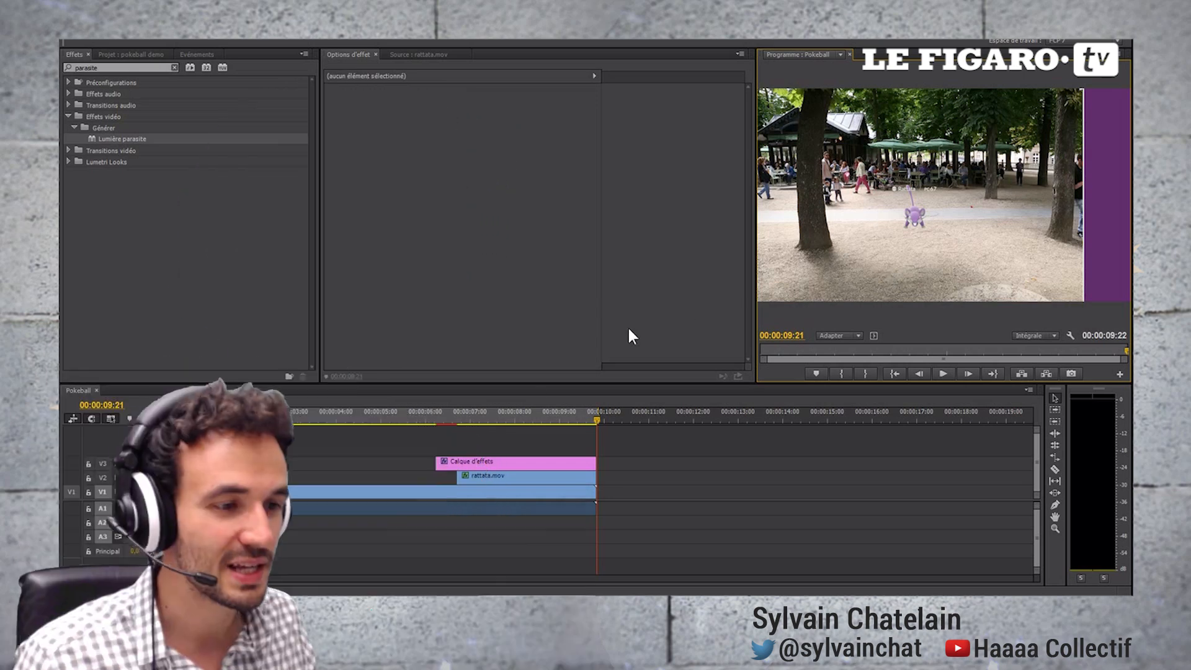
{"action": "left_click_drag", "start_coordinate": [436, 414], "coordinate": [525, 416]}
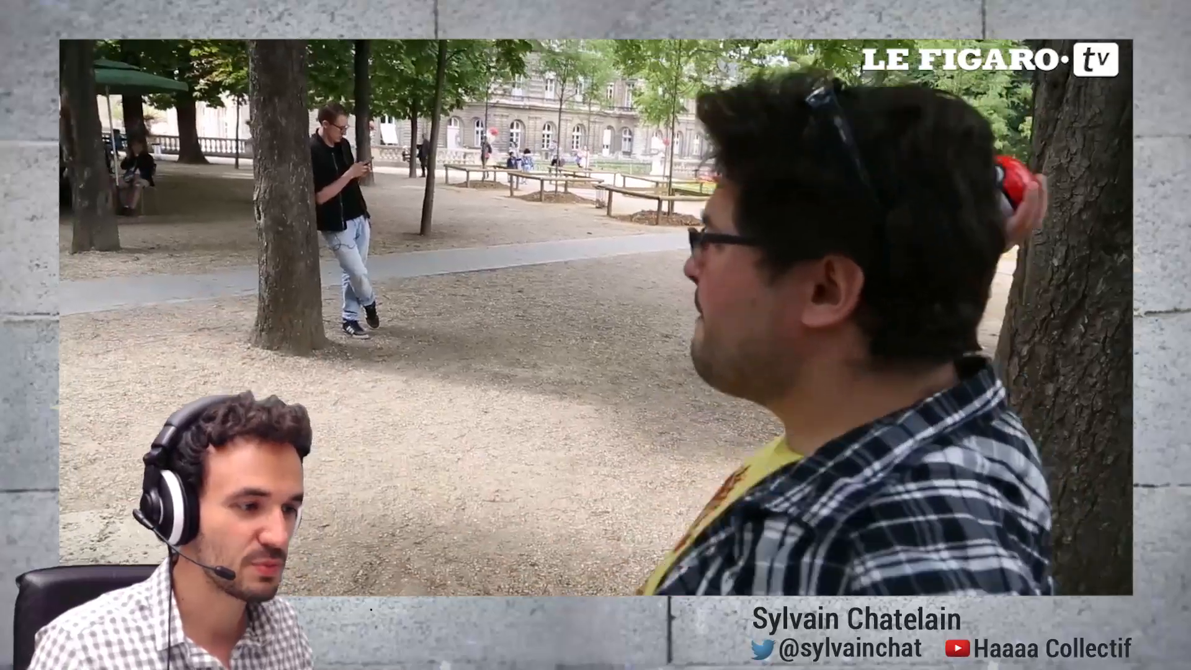